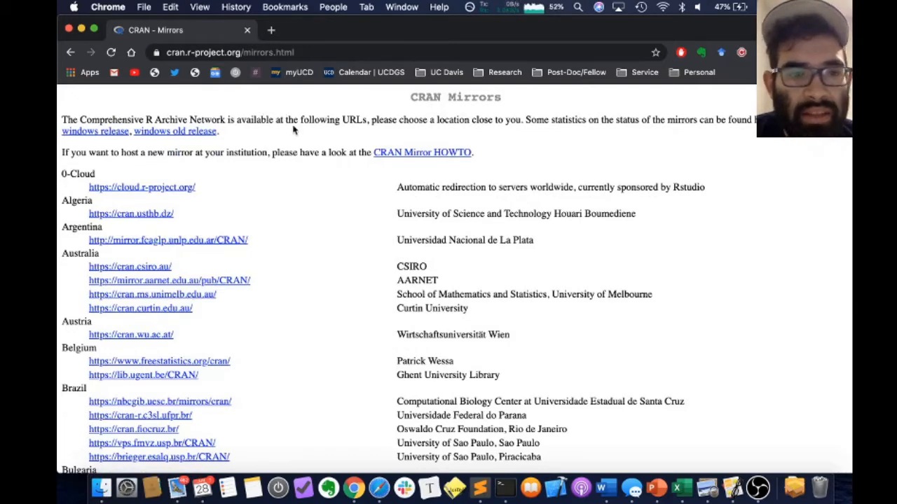
Open the Oregon State University mirror from the USA section of the CRAN mirrors list.
scroll(338, 240, down, 15)
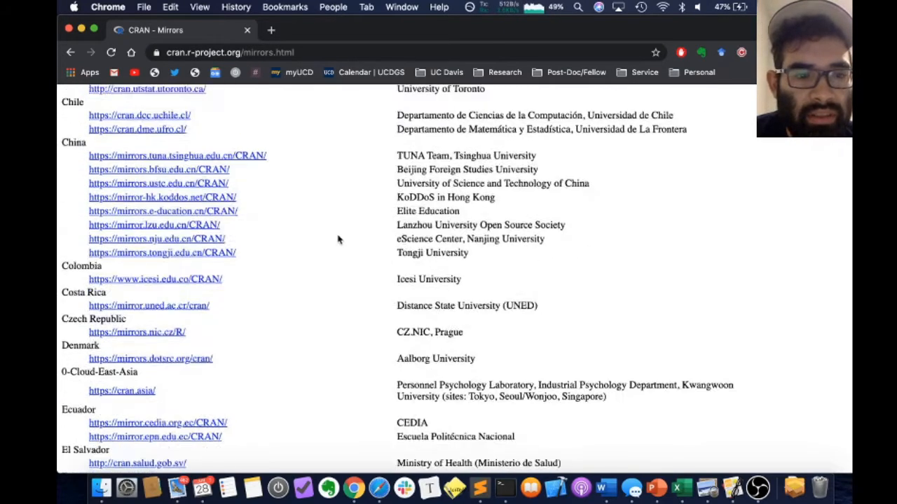
scroll(338, 240, down, 10)
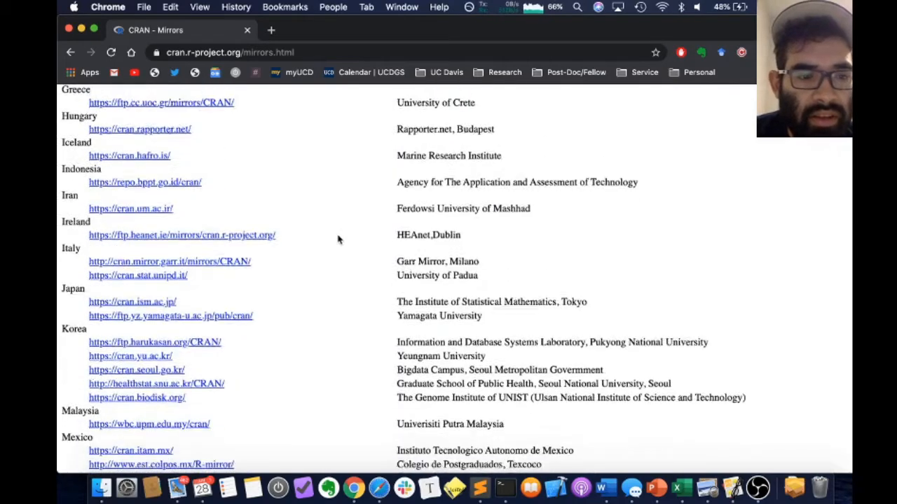
scroll(338, 240, down, 6)
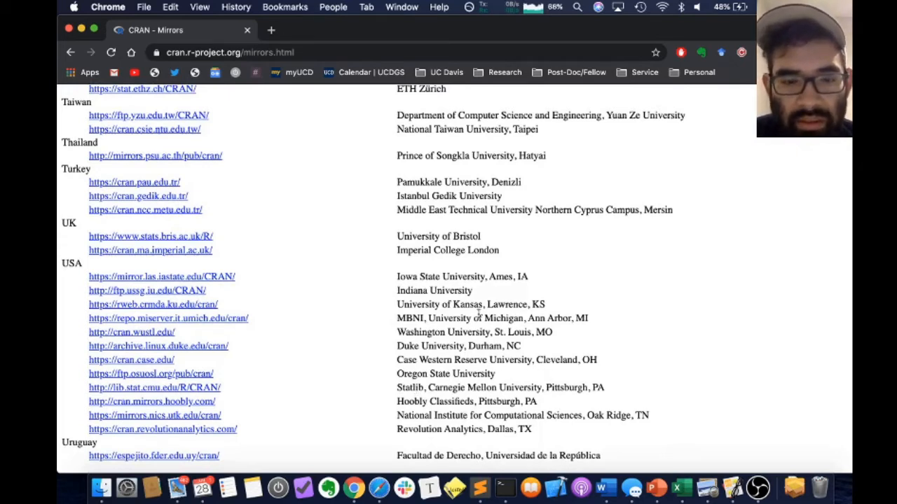
triple_click(455, 375)
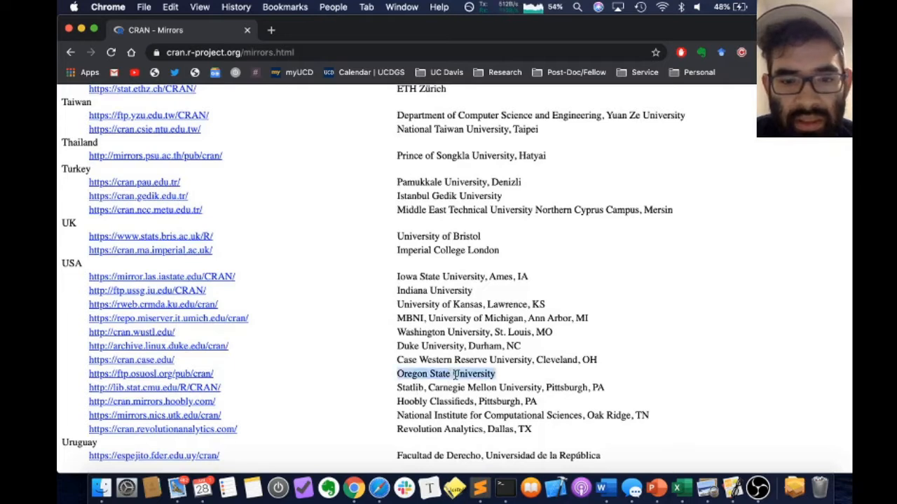
click(506, 377)
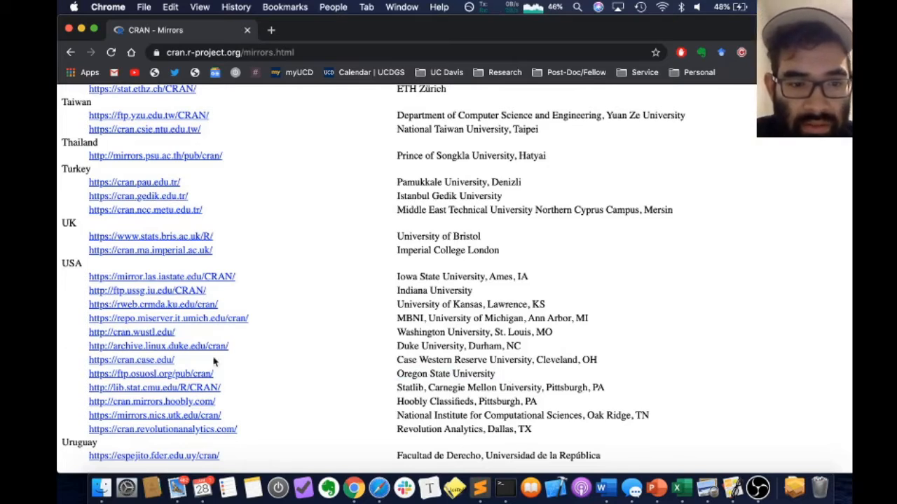
click(189, 376)
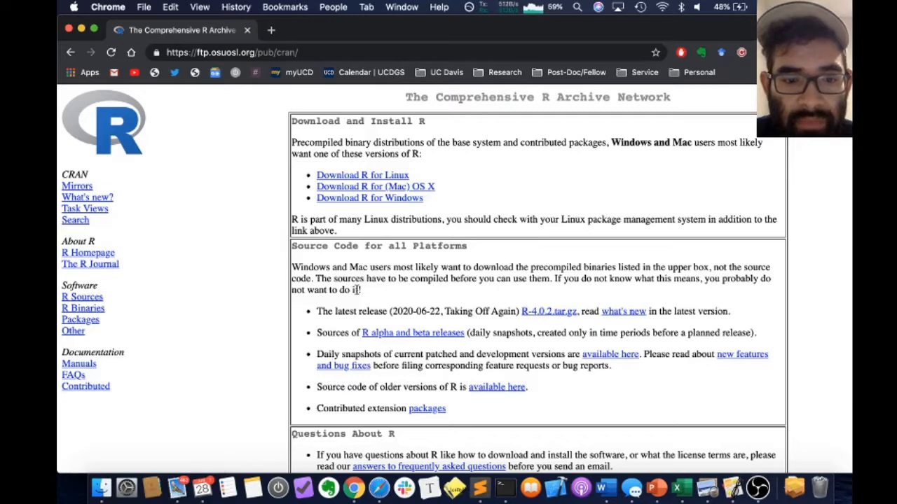
Look over the mirror's front page and open the R download page for (Mac) OS X.
scroll(356, 295, down, 5)
scroll(355, 409, down, 3)
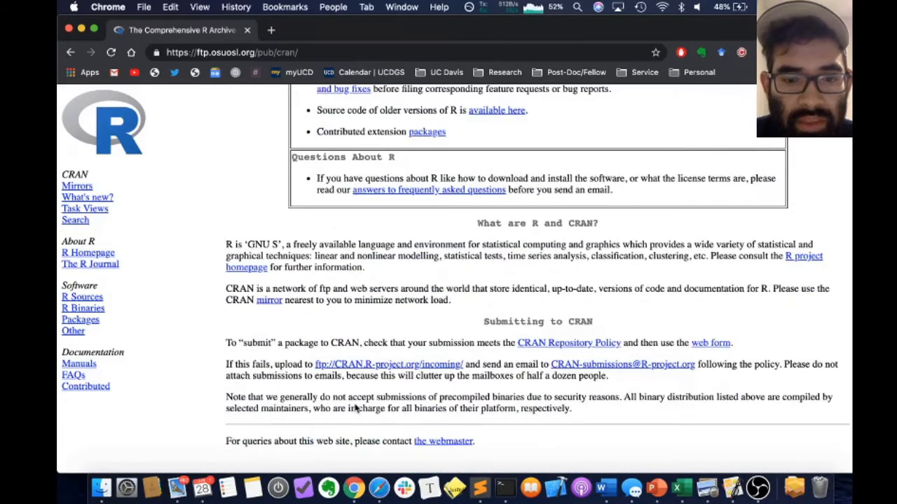
scroll(399, 349, up, 7)
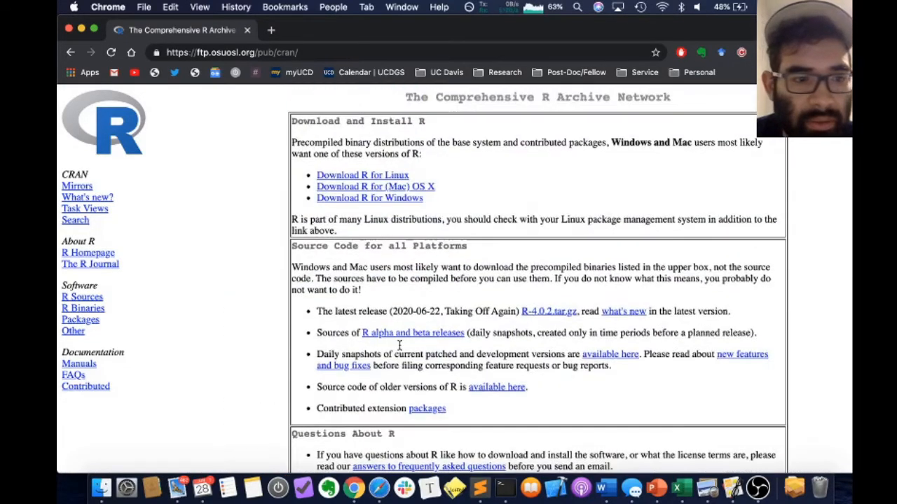
click(419, 193)
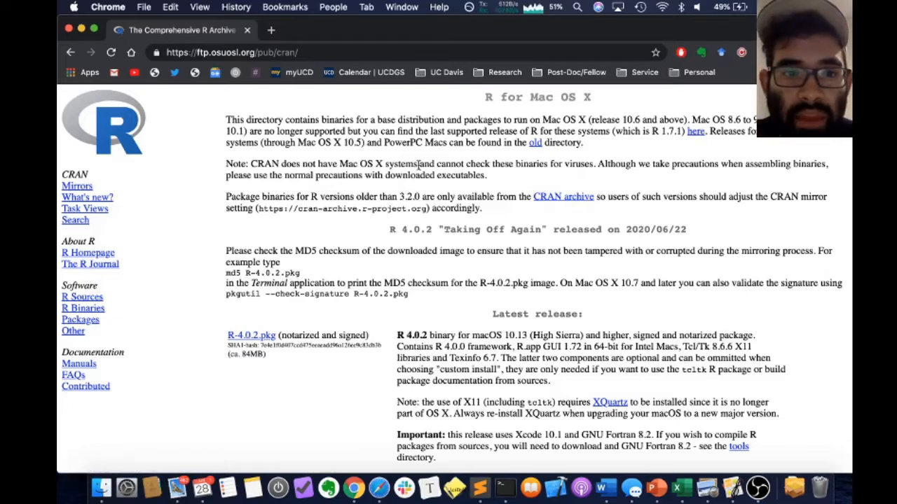
Review the macOS binaries, download the latest release R-4.0.2.pkg, and highlight the note about X11 requiring XQuartz.
scroll(463, 315, down, 2)
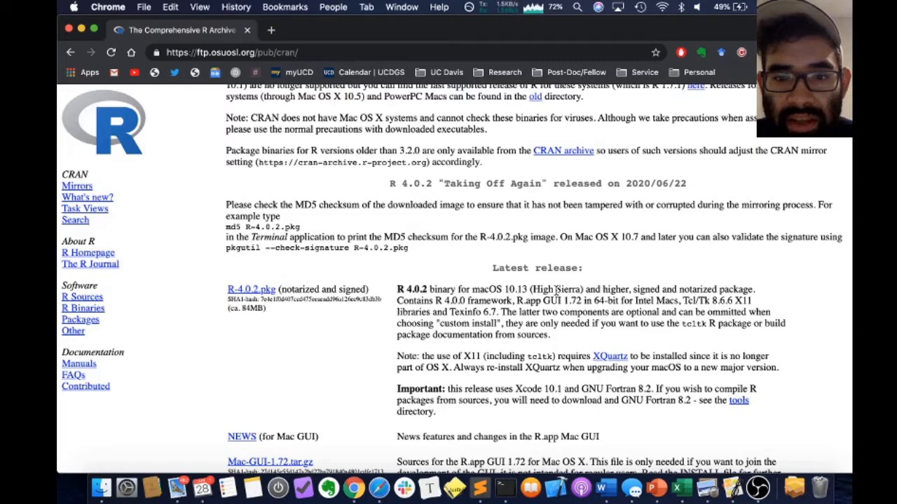
scroll(474, 308, down, 1)
scroll(474, 308, down, 1)
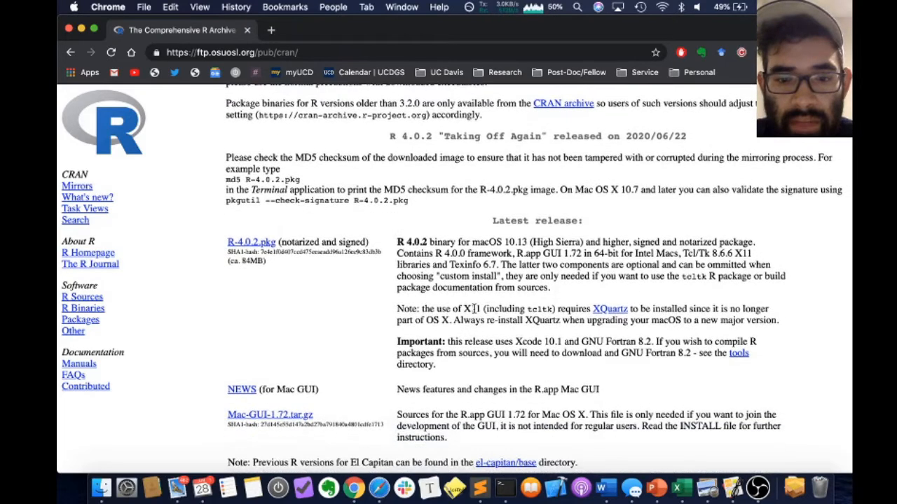
scroll(475, 309, down, 3)
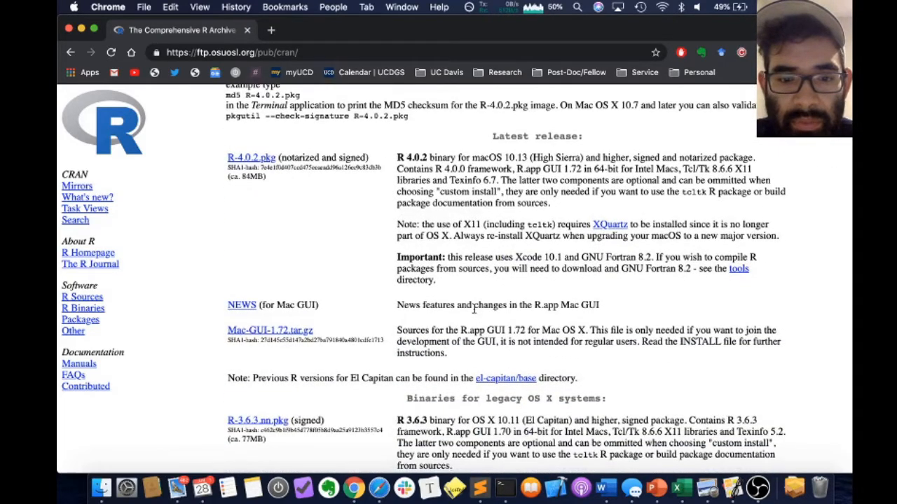
scroll(474, 308, down, 1)
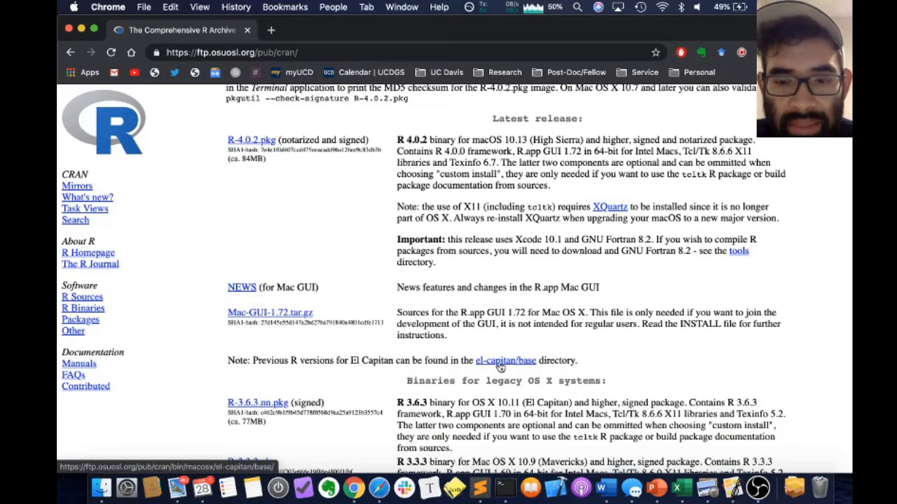
scroll(501, 367, down, 5)
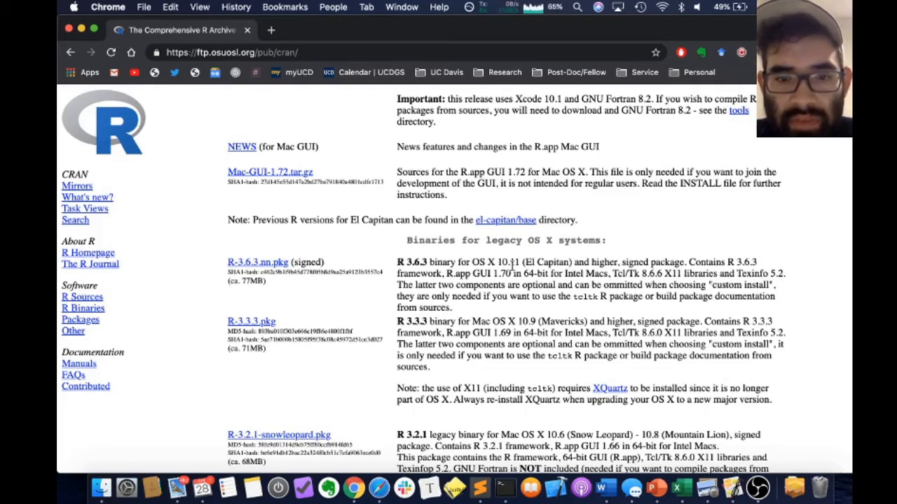
scroll(441, 261, up, 1)
scroll(441, 261, up, 10)
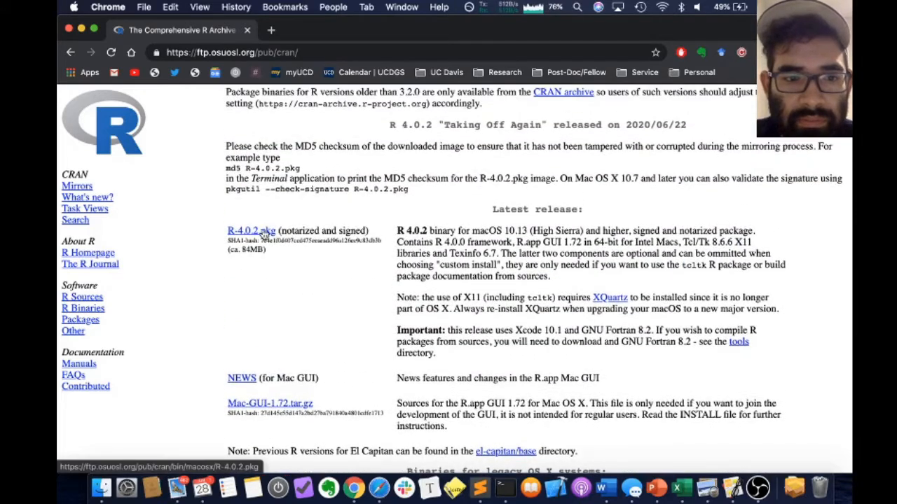
click(264, 236)
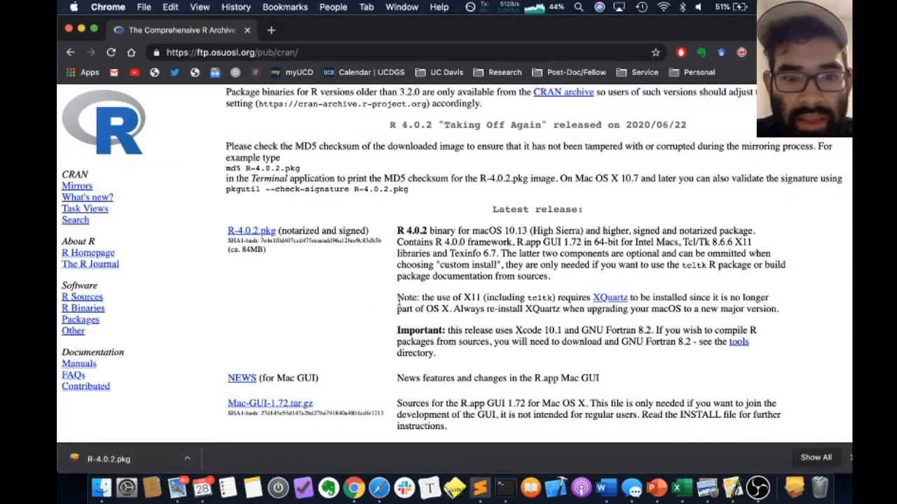
drag(411, 290, 785, 310)
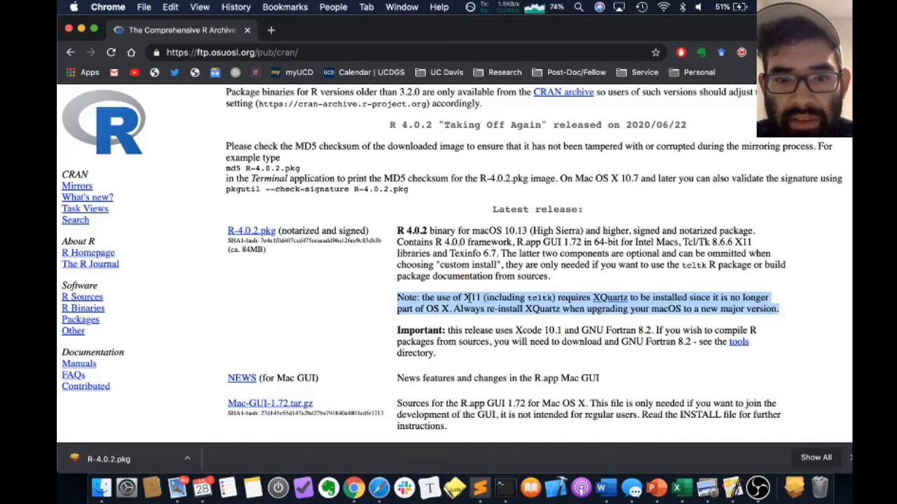
click(649, 300)
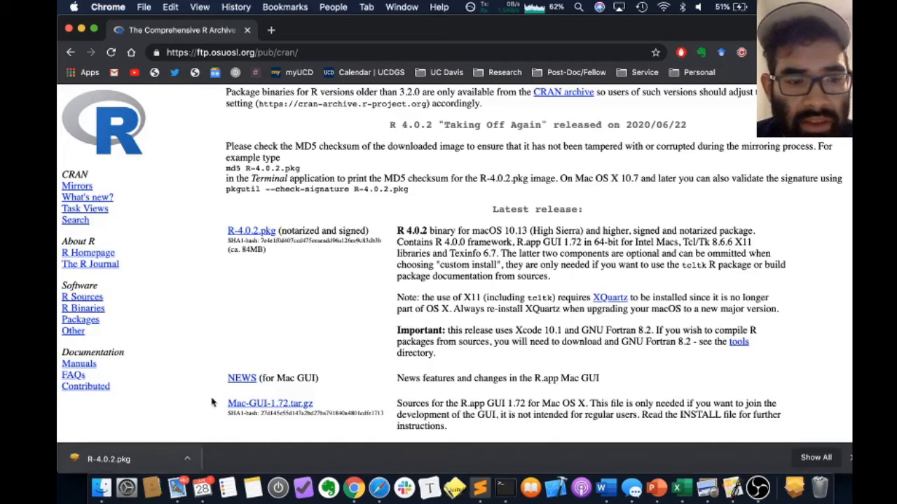
Launch the downloaded R-4.0.2.pkg installer and proceed through the introduction and Read Me, agreeing to the software license.
click(123, 459)
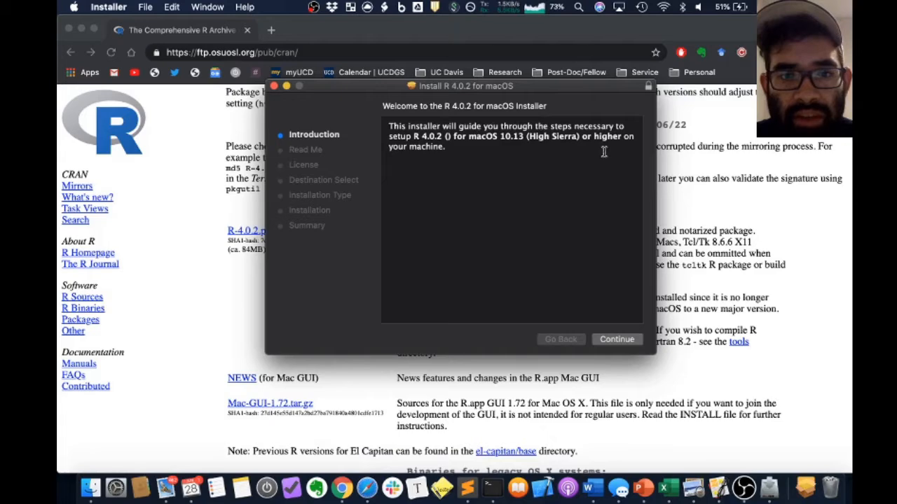
click(608, 341)
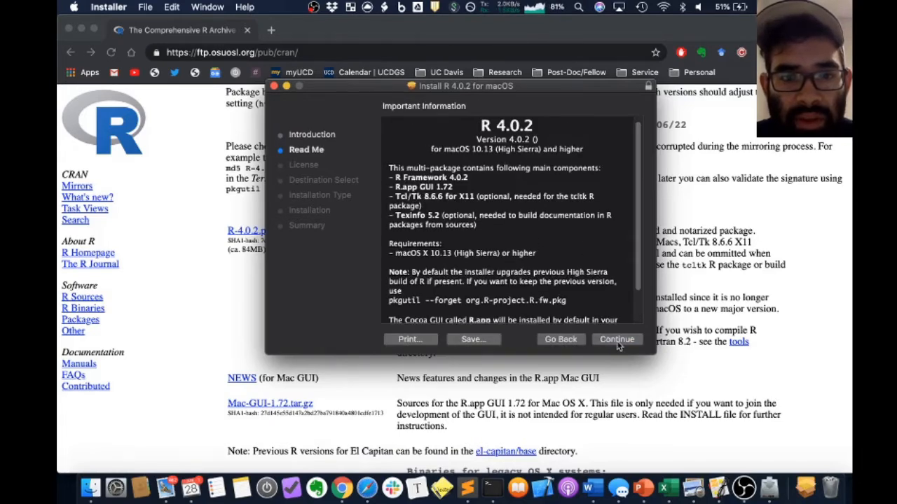
click(616, 342)
click(616, 343)
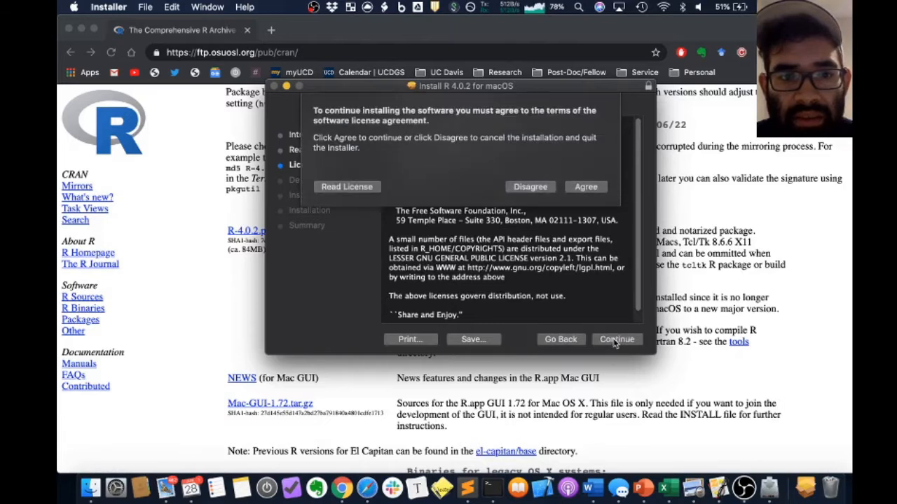
click(585, 189)
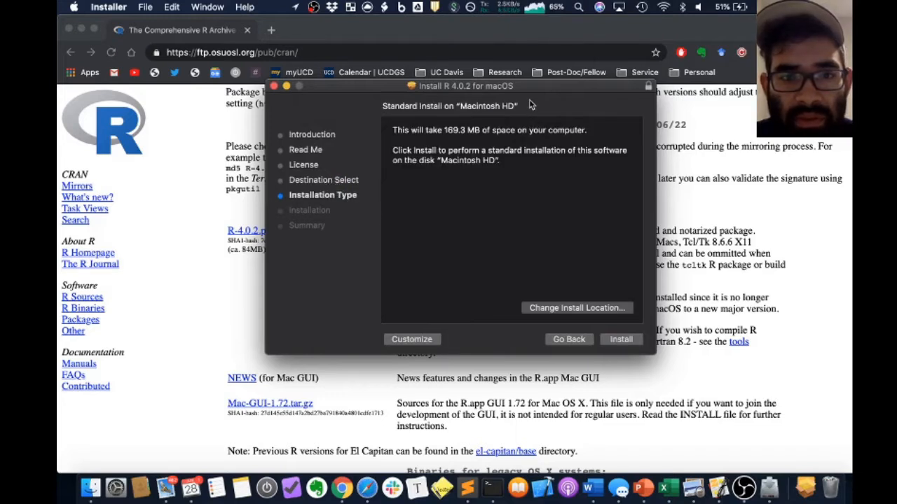
Run the standard installation of R 4.0.2 on Macintosh HD and move the installer package to the Trash.
click(621, 340)
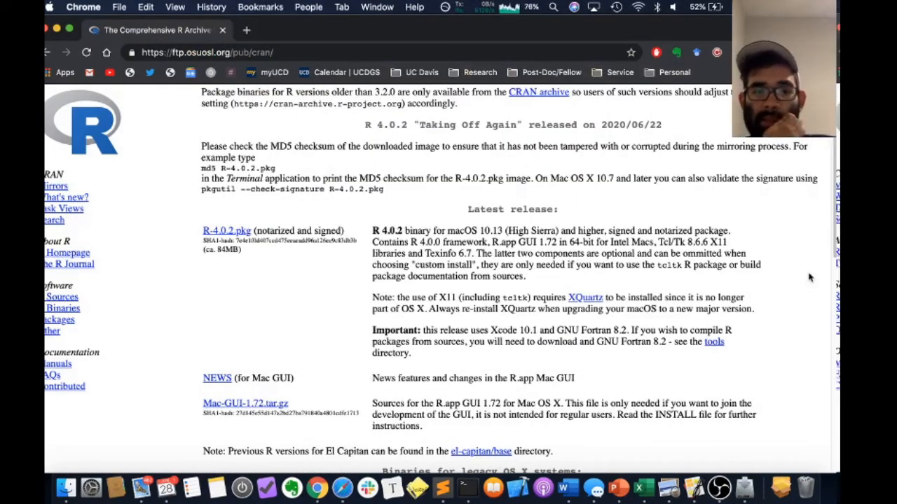
click(743, 488)
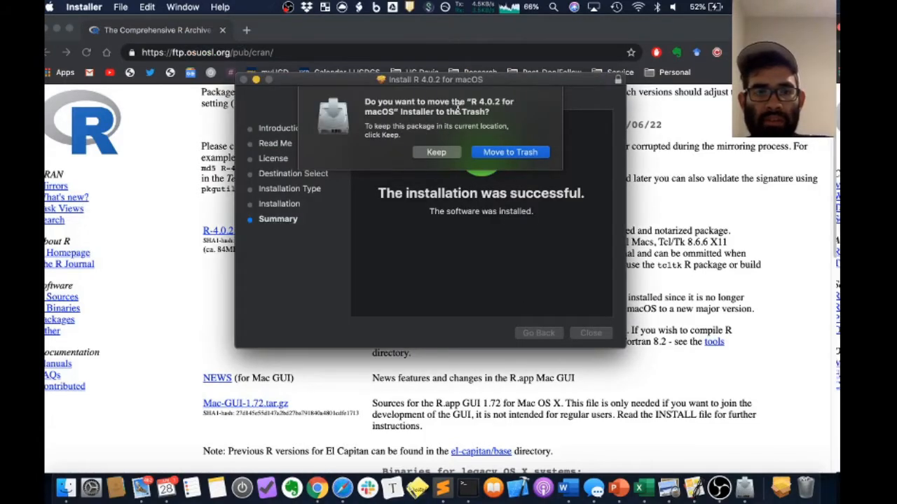
click(510, 153)
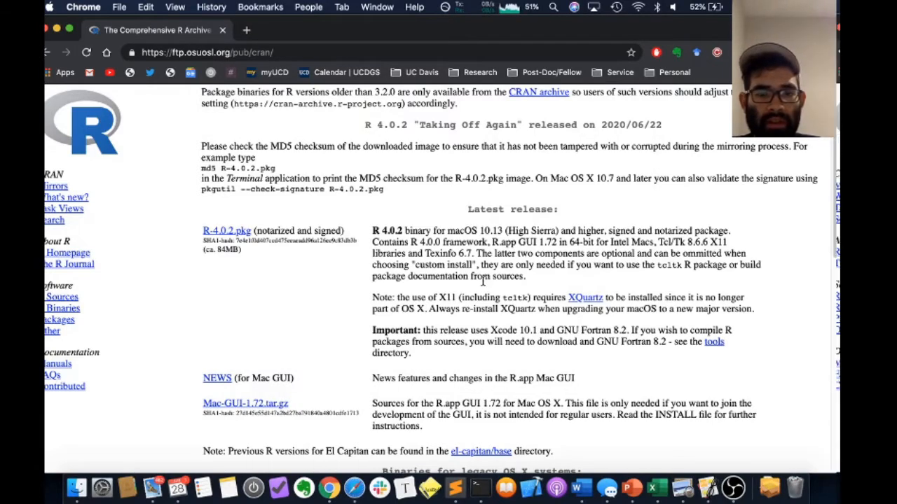
Look through the R for Mac OS X page and open the R Project's "What is R?" page.
scroll(482, 280, down, 5)
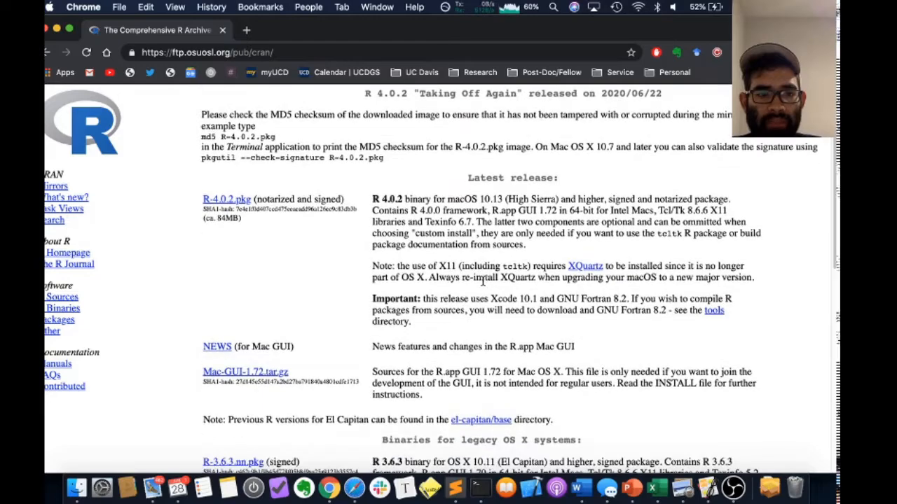
scroll(482, 286, down, 4)
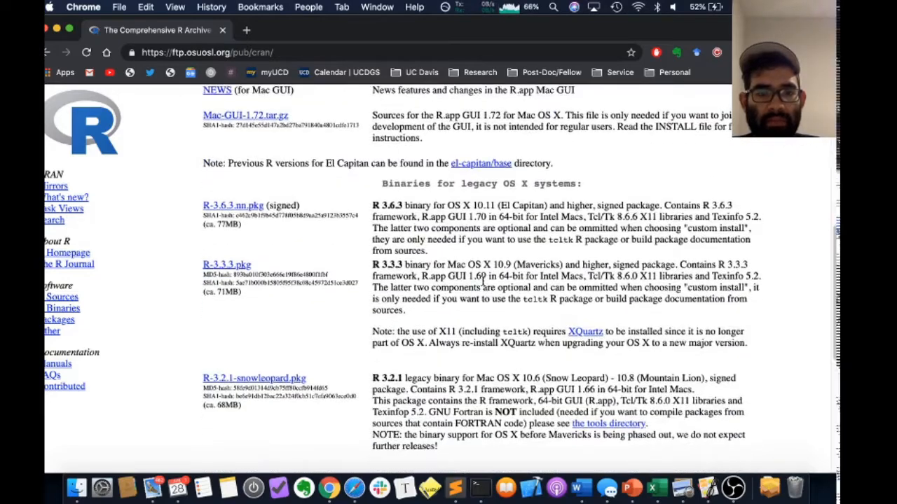
scroll(482, 281, down, 5)
scroll(482, 281, down, 5)
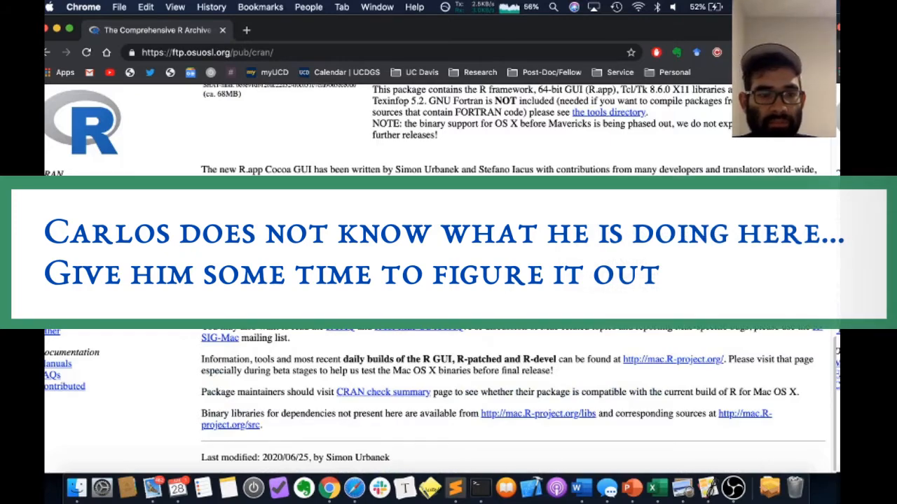
scroll(481, 281, up, 10)
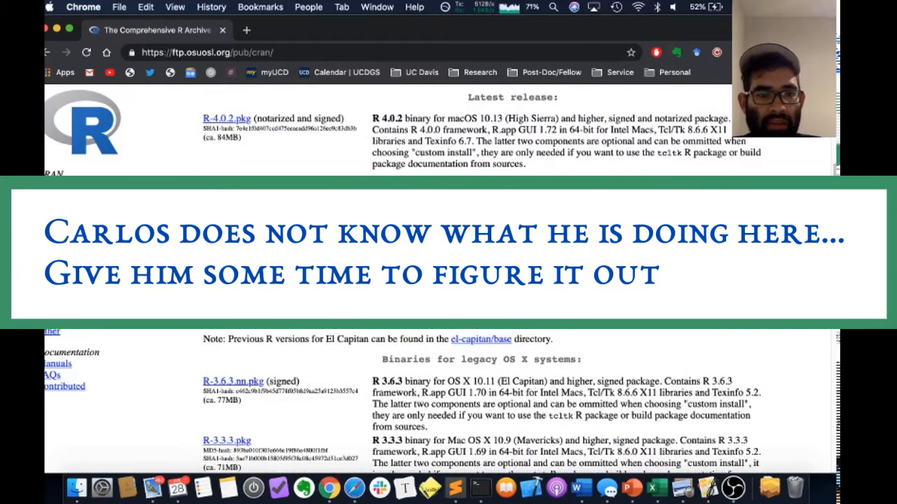
scroll(481, 280, up, 5)
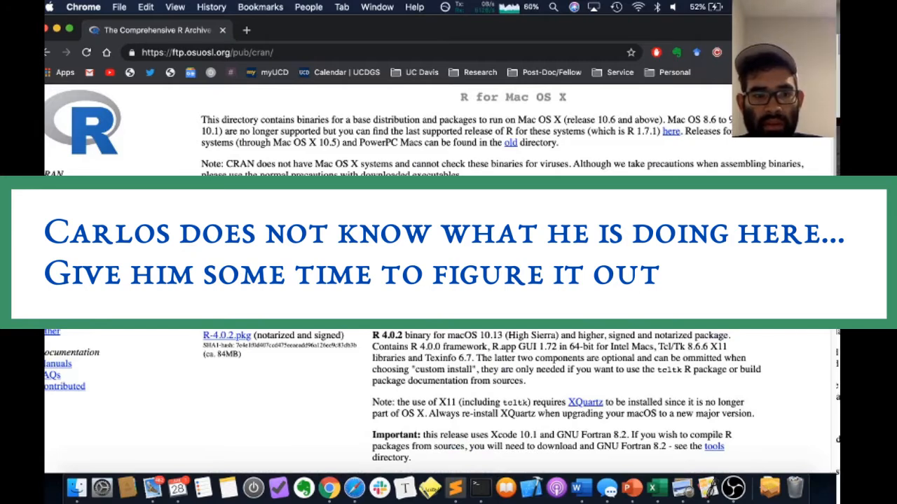
click(56, 297)
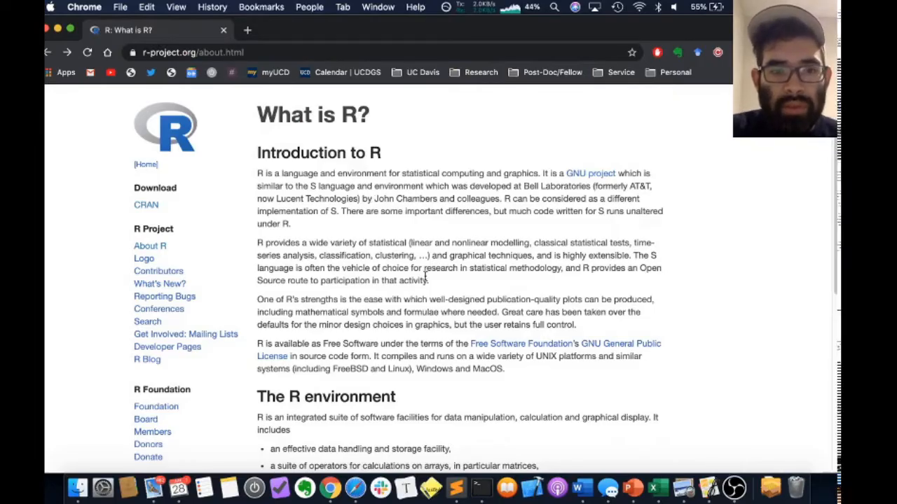
Skim the introduction to R and the R environment, and open the Manuals page from the documentation links.
scroll(357, 231, down, 3)
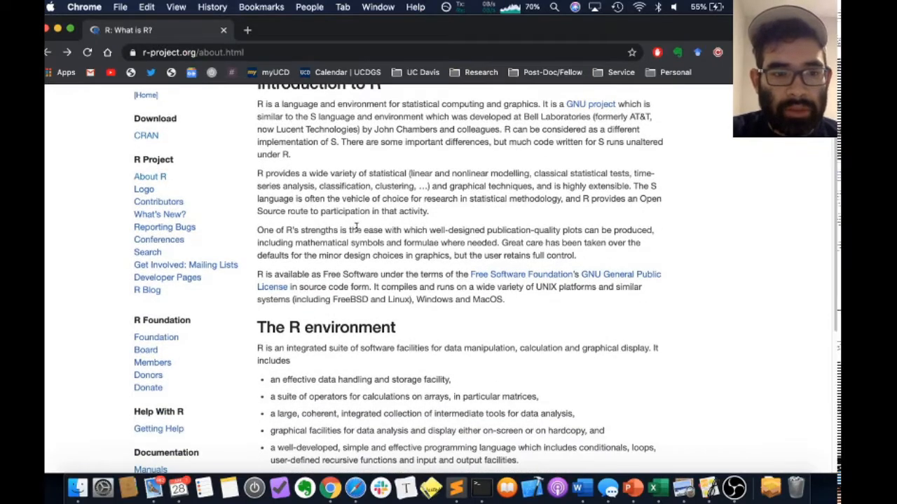
scroll(356, 228, down, 5)
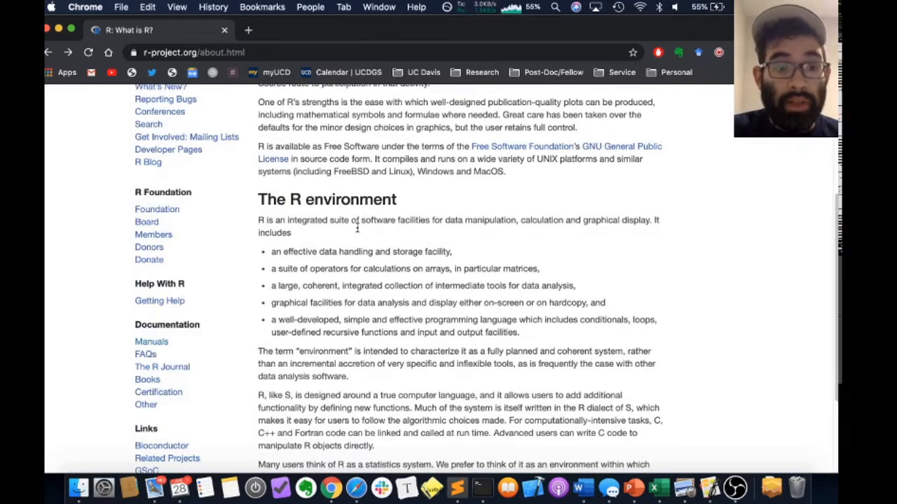
scroll(357, 230, down, 5)
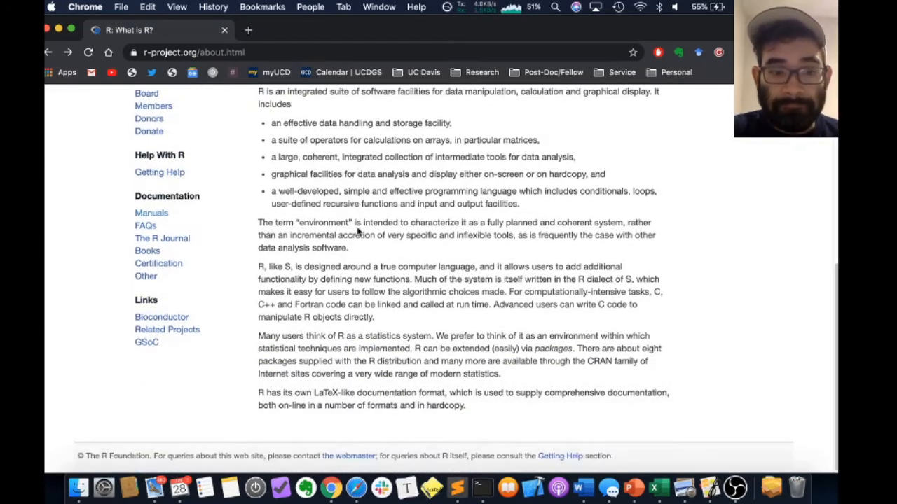
click(160, 217)
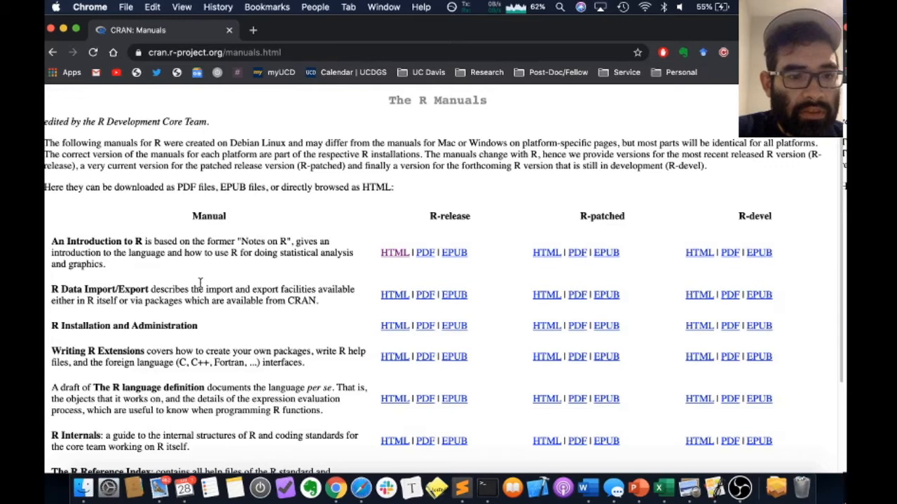
Open the HTML release version of An Introduction to R and go to section 1.5, Using R interactively.
click(394, 253)
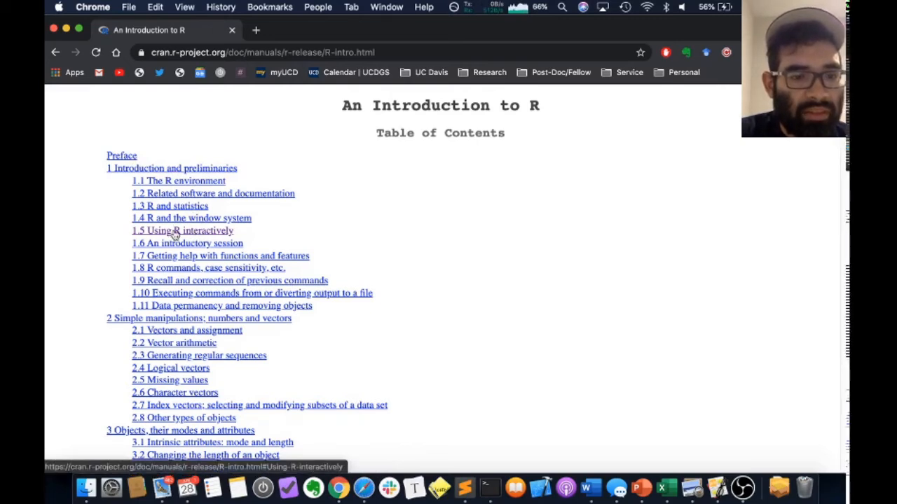
click(175, 232)
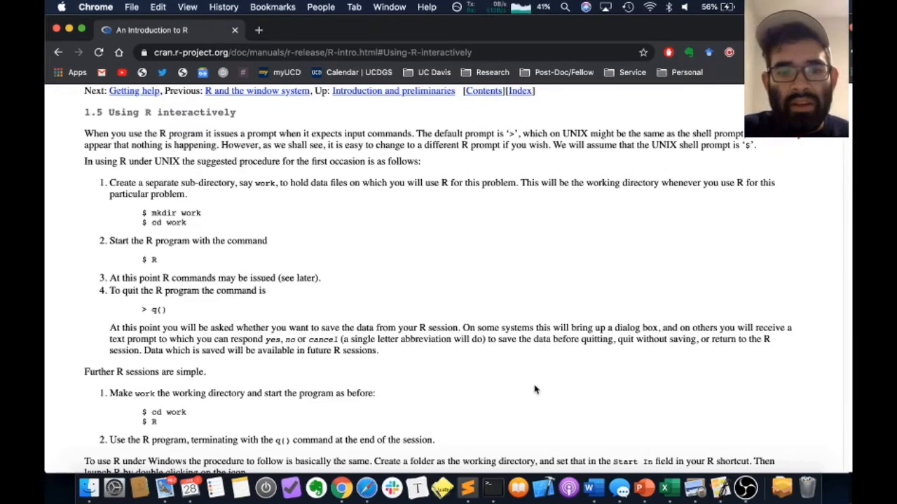
Switch to Terminal, clear its earlier output, and start an R session with the manual's instructions still readable beside it.
click(493, 495)
drag(420, 28, 529, 28)
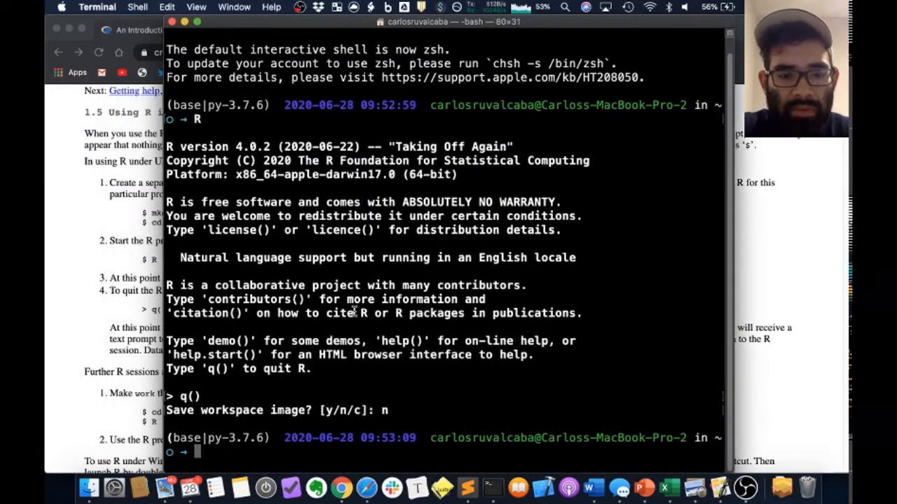
text(clear)
key(Return)
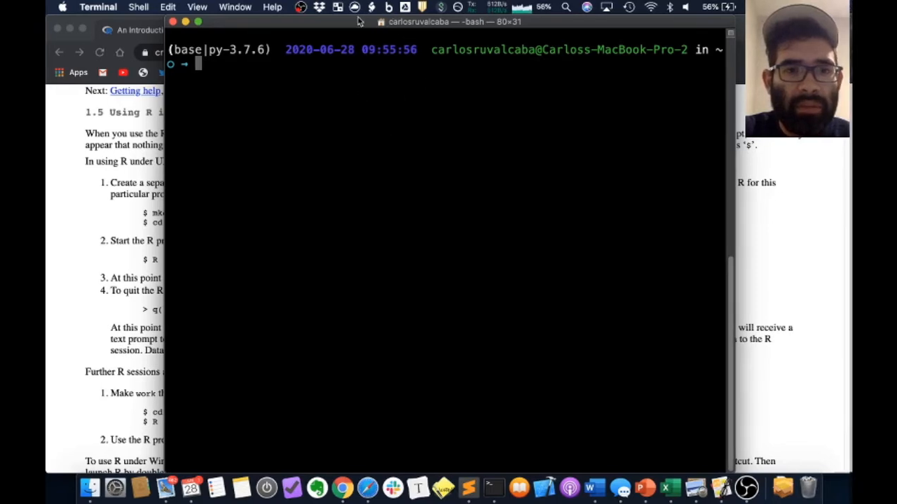
drag(357, 21, 470, 23)
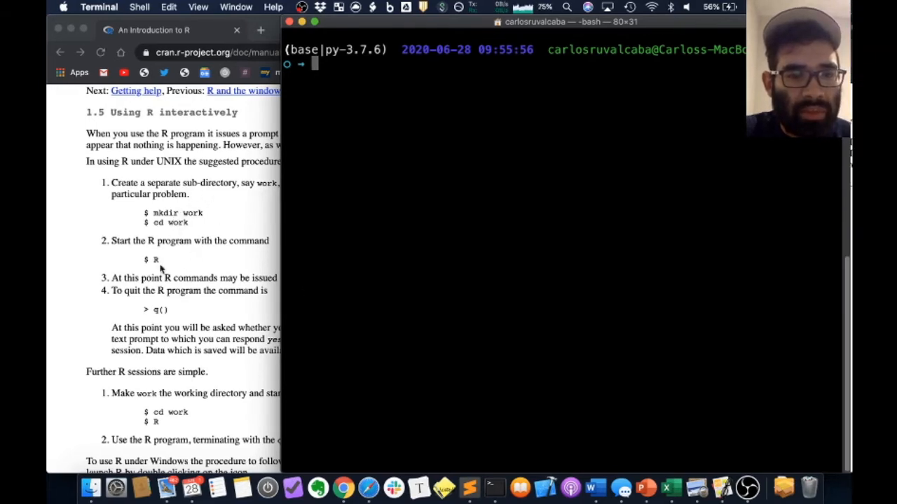
text(R)
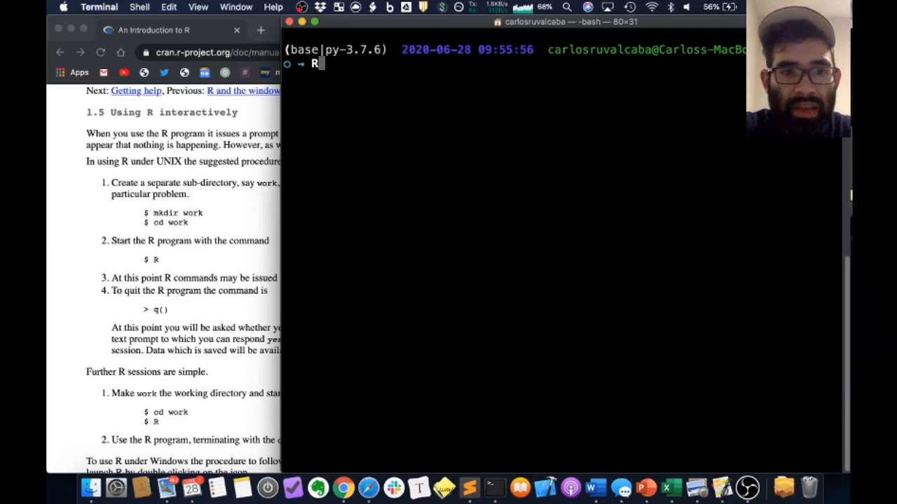
key(Return)
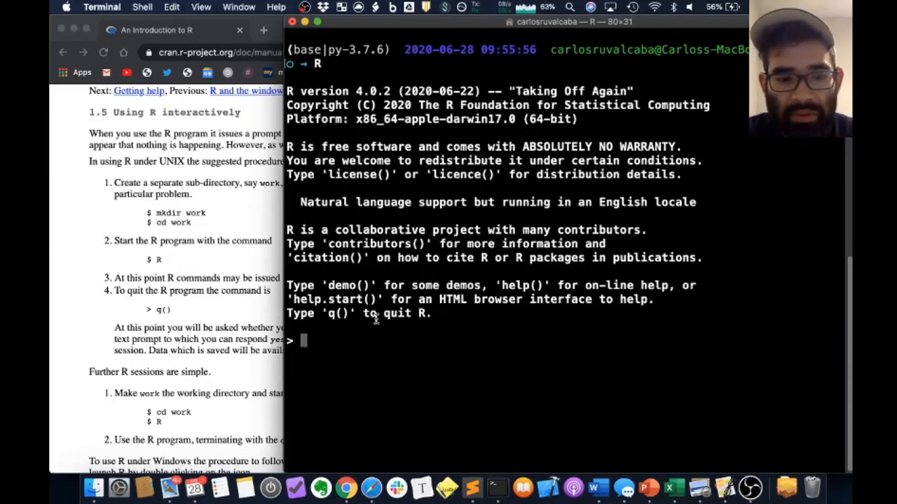
List the available R demos with demo(), read through to the end of the list, and exit it.
text(demo())
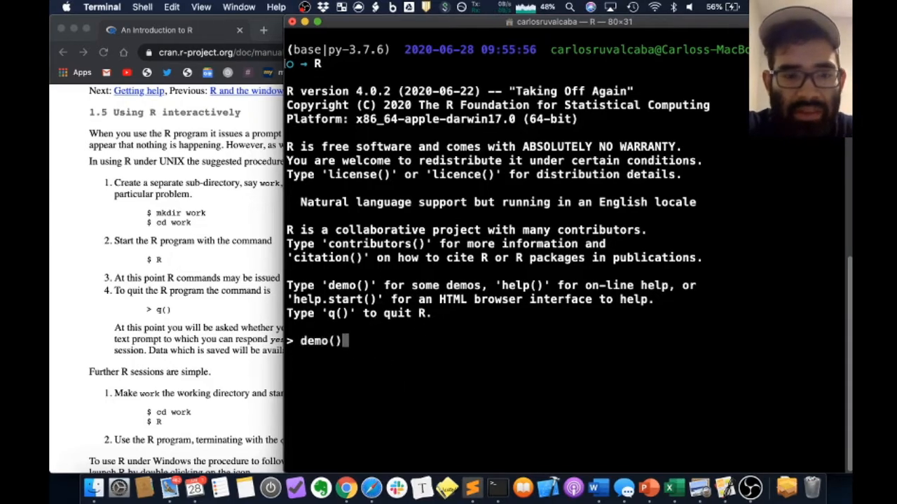
key(Return)
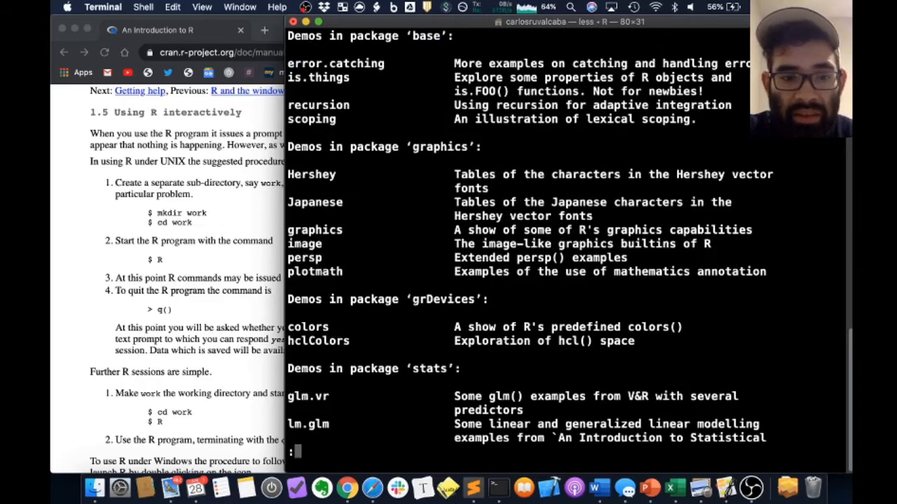
key(Down)
key(Down)
key(Down)
key(Down)
key(Down)
key(Down)
key(Down)
key(Down)
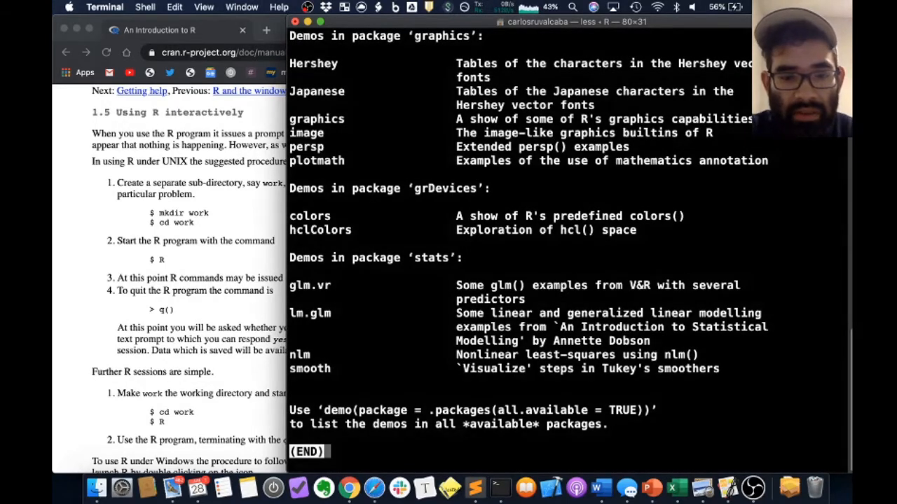
key(q)
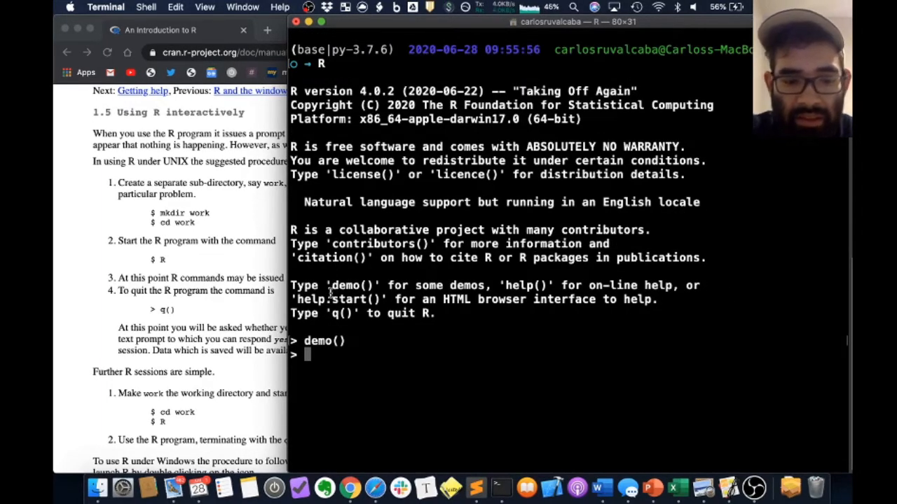
Quit the R session with q(), answering n to saving the workspace image.
text(q())
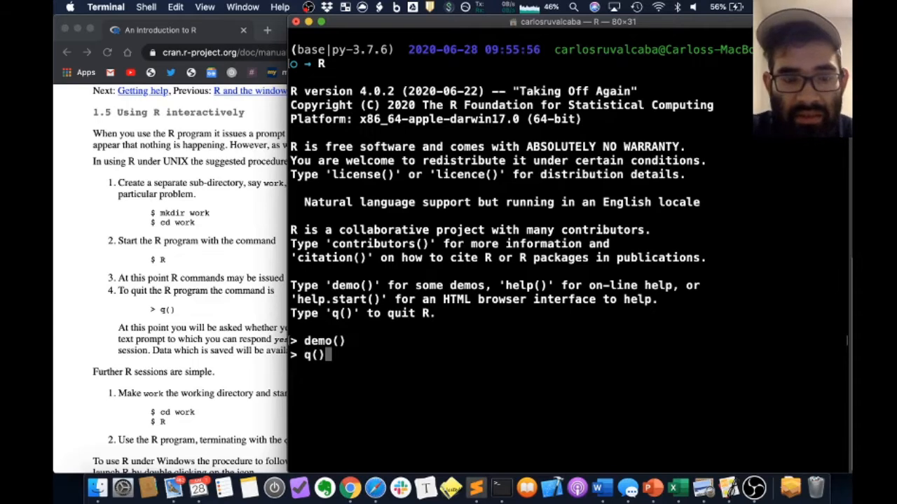
key(Return)
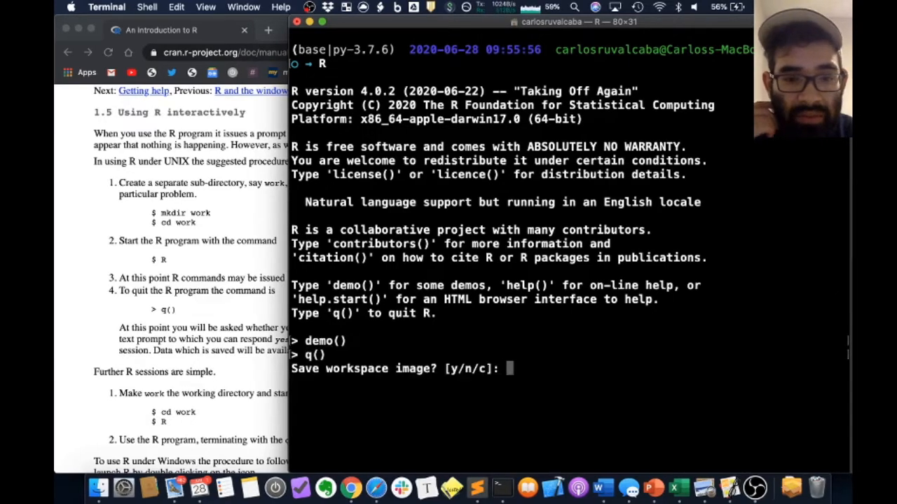
text(n)
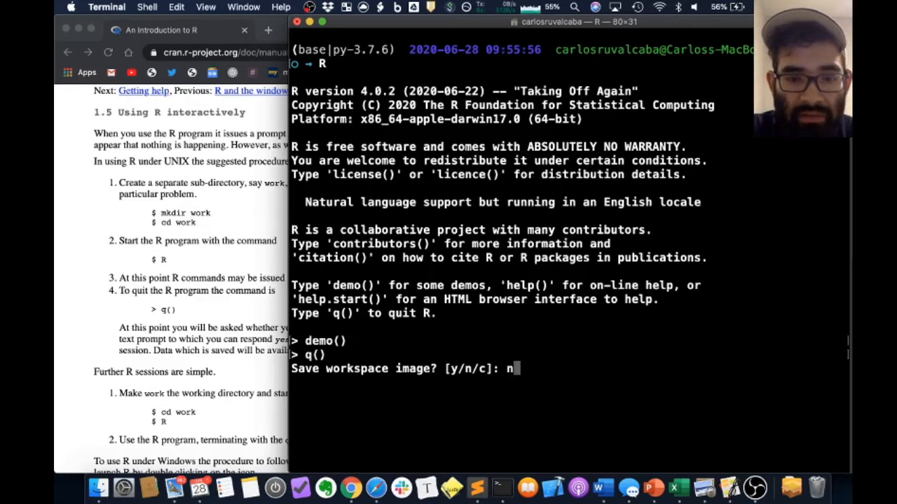
key(Return)
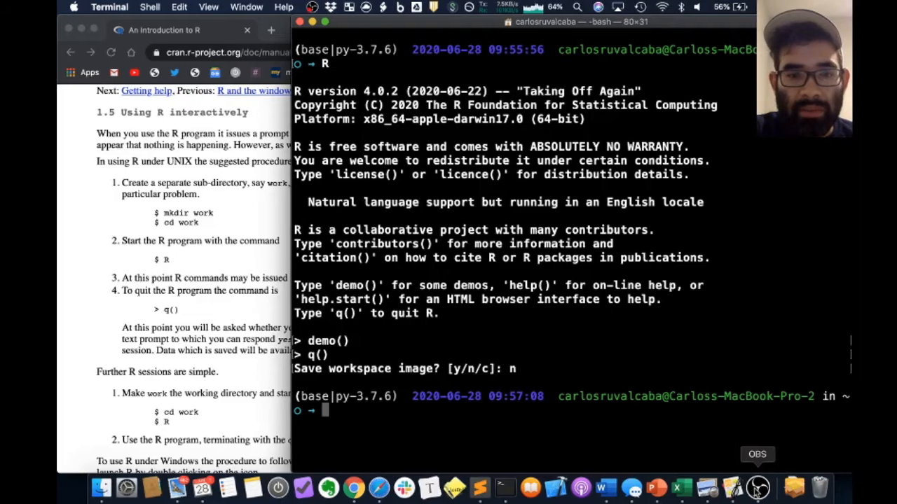
click(754, 489)
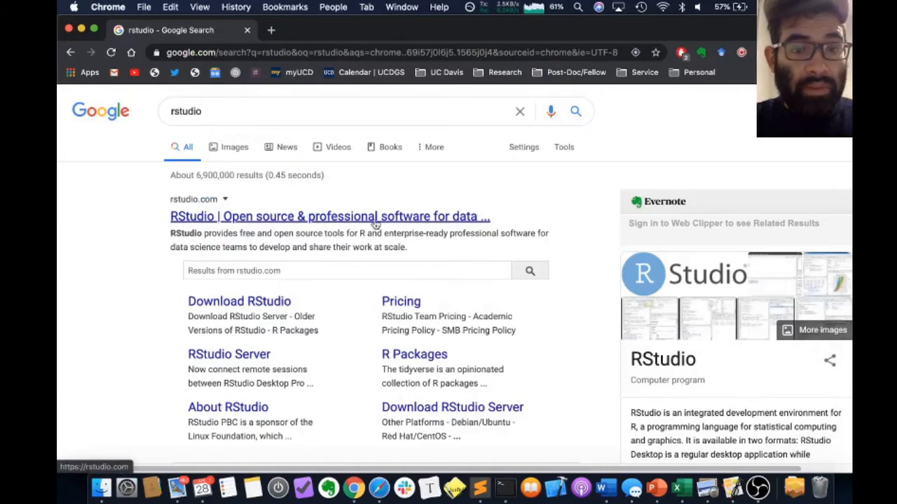
Open the Download RStudio page from the Google results and choose the free open source RStudio Desktop version.
scroll(360, 305, down, 1)
scroll(361, 306, up, 1)
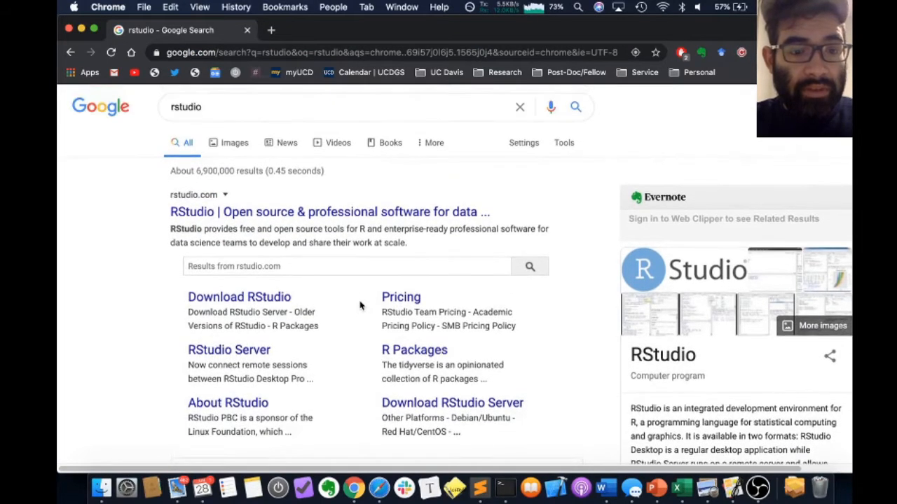
click(275, 300)
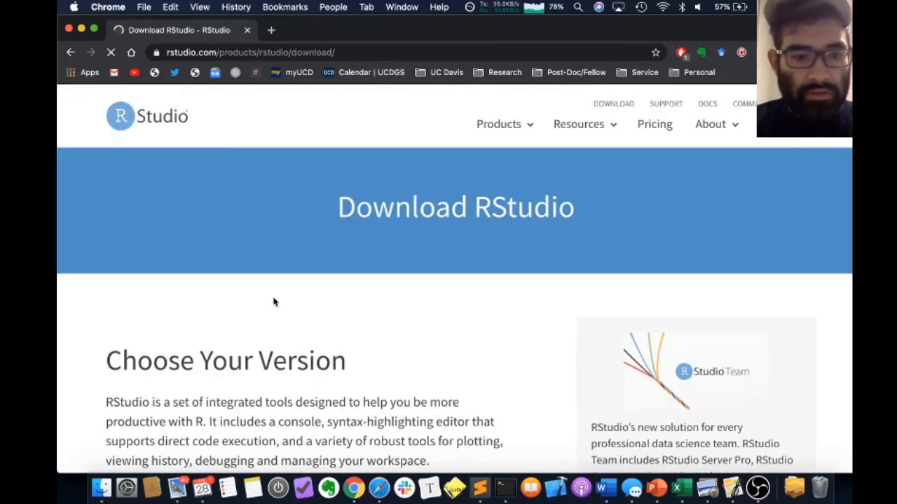
scroll(273, 302, down, 4)
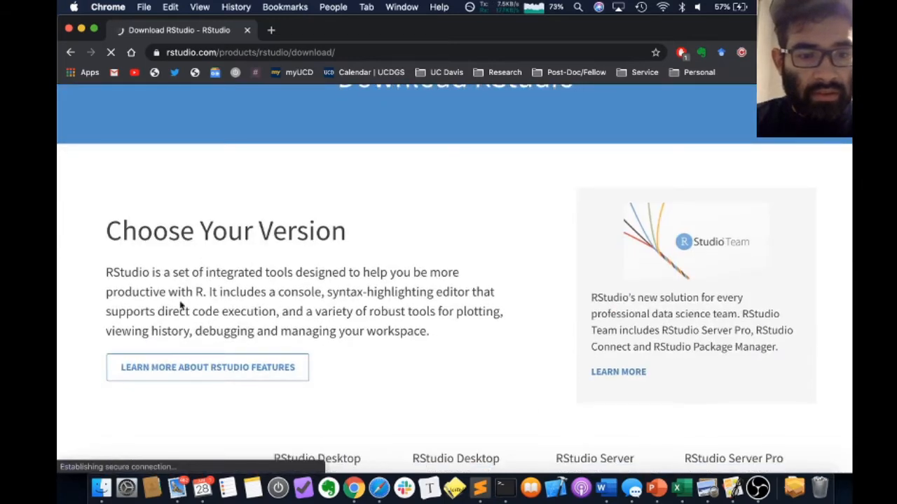
scroll(359, 298, down, 5)
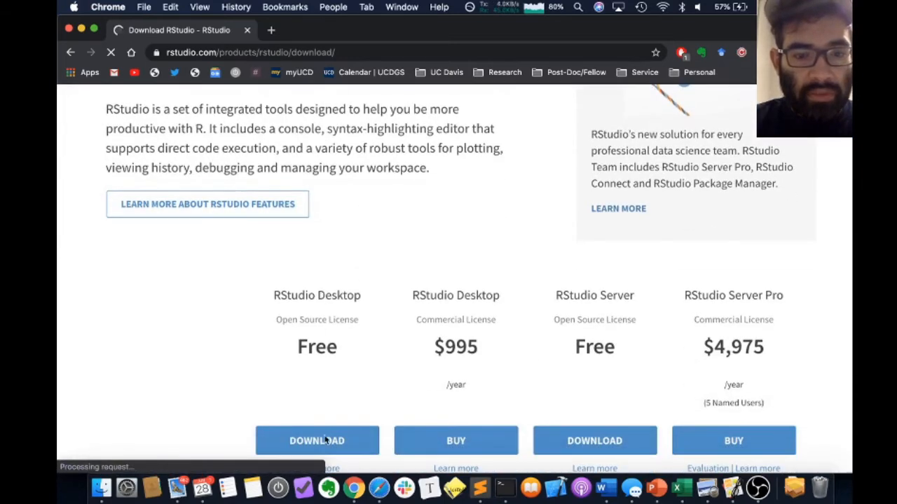
scroll(360, 297, down, 3)
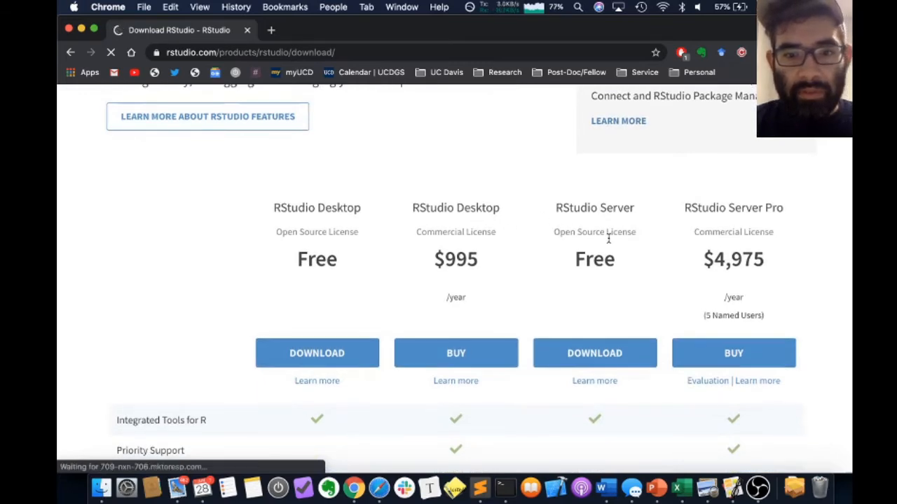
scroll(359, 179, down, 4)
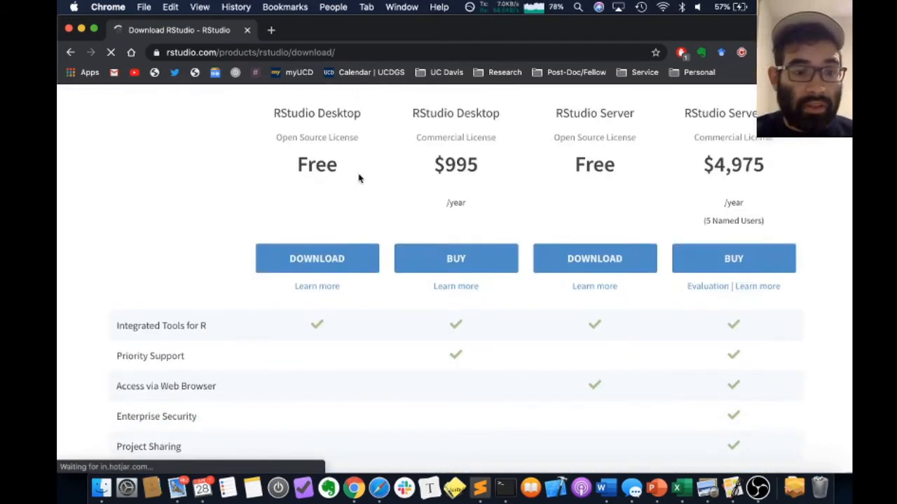
click(319, 234)
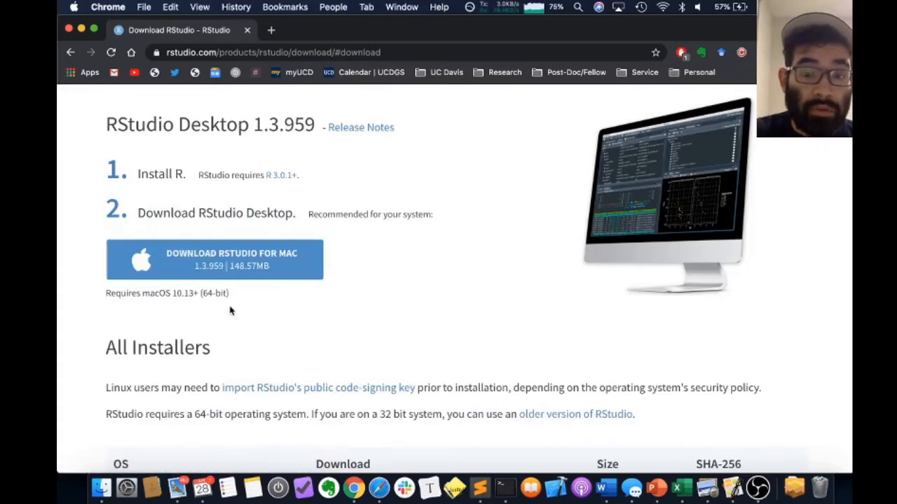
Look over the installers for each operating system, download RStudio Desktop 1.3.959 for Mac, and open its disk image.
scroll(231, 311, down, 5)
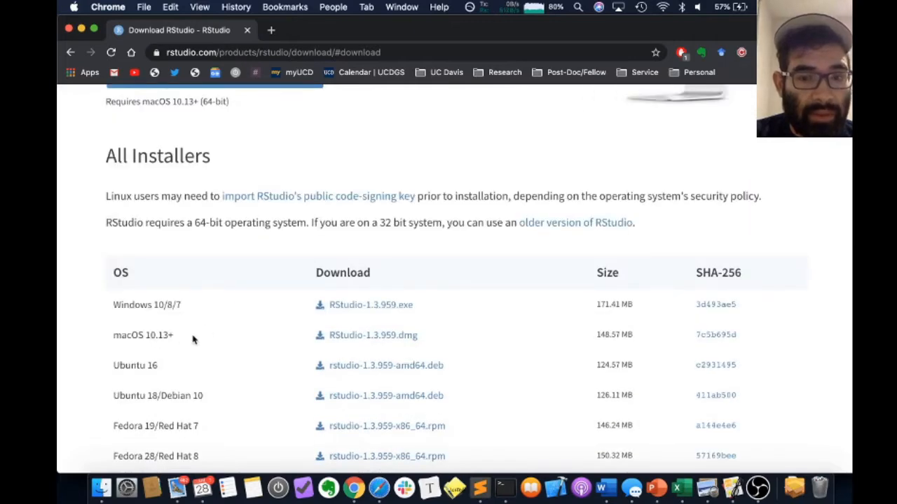
scroll(194, 340, down, 1)
scroll(193, 340, down, 10)
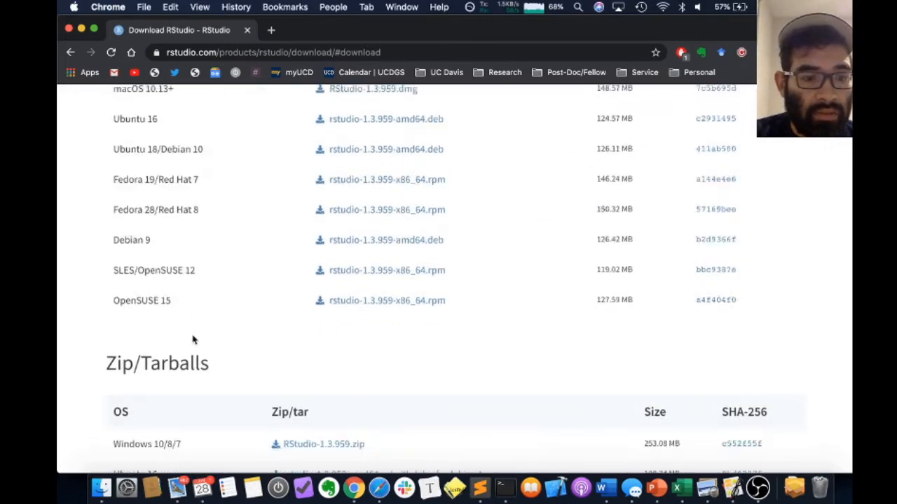
scroll(194, 340, down, 9)
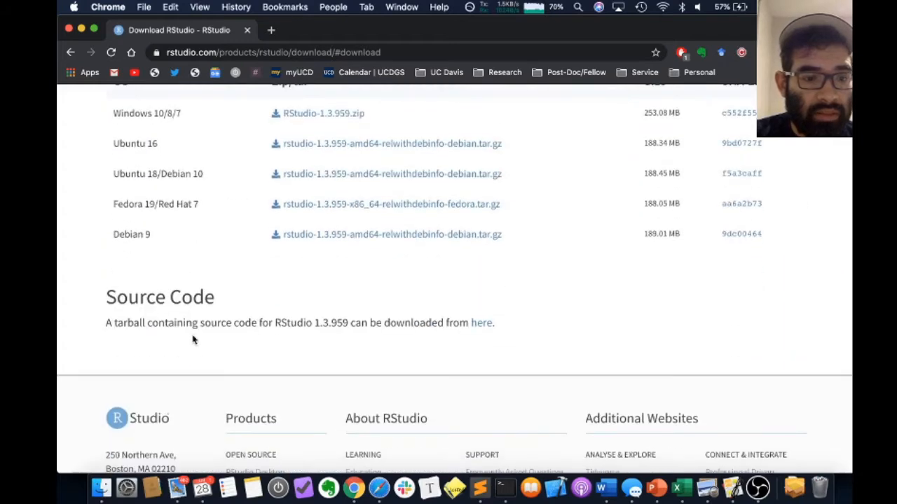
scroll(193, 340, up, 12)
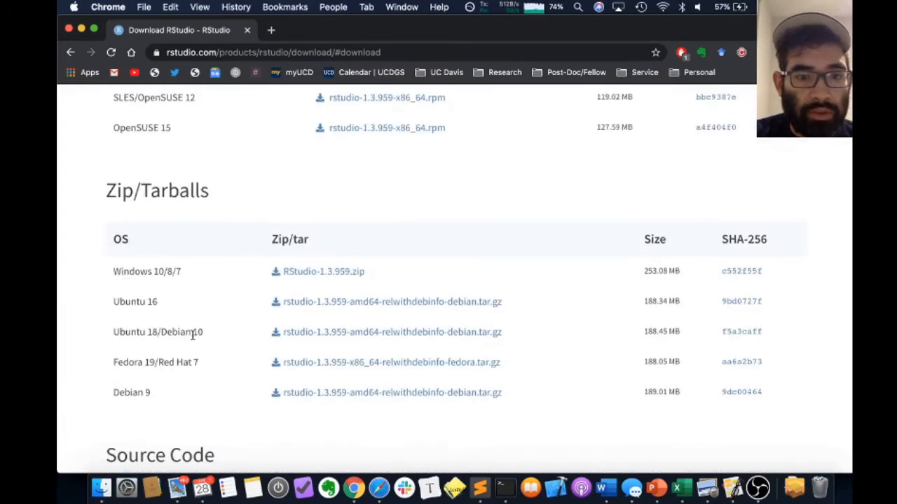
scroll(193, 340, up, 3)
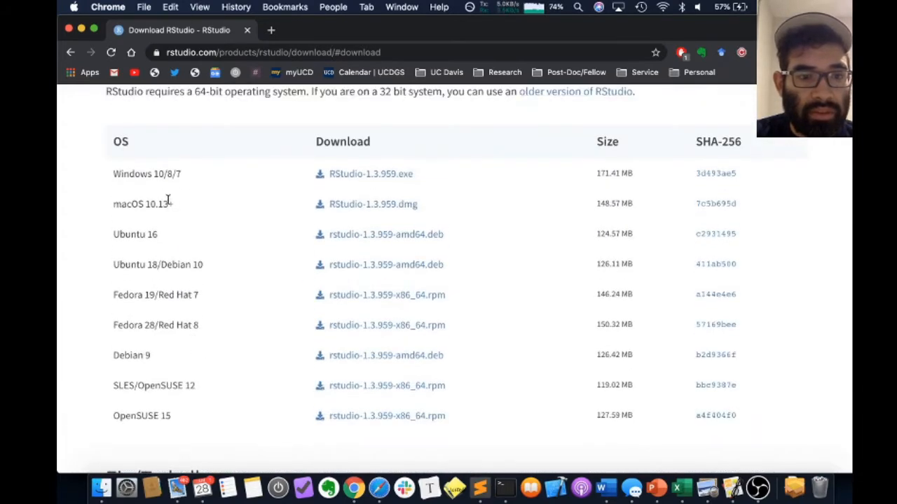
scroll(175, 209, up, 10)
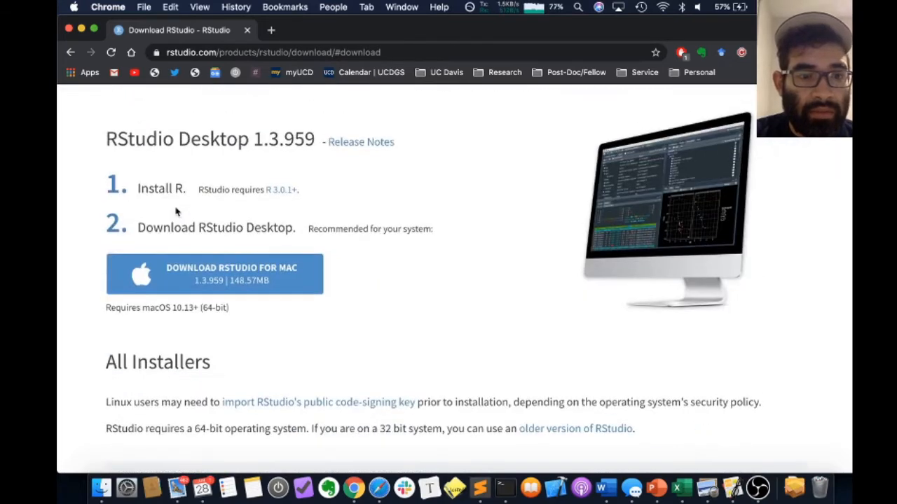
click(214, 278)
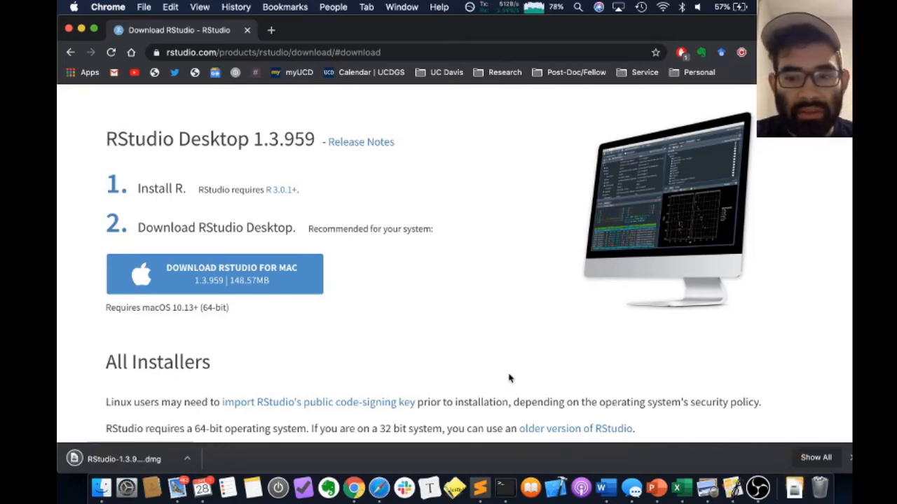
click(106, 460)
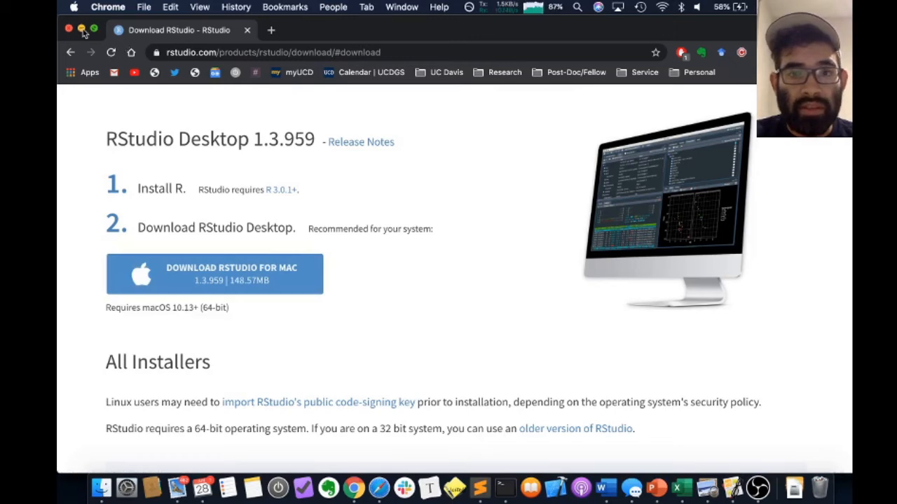
Minimize the browser and OBS windows and copy RStudio from the disk image into the Applications folder.
click(82, 29)
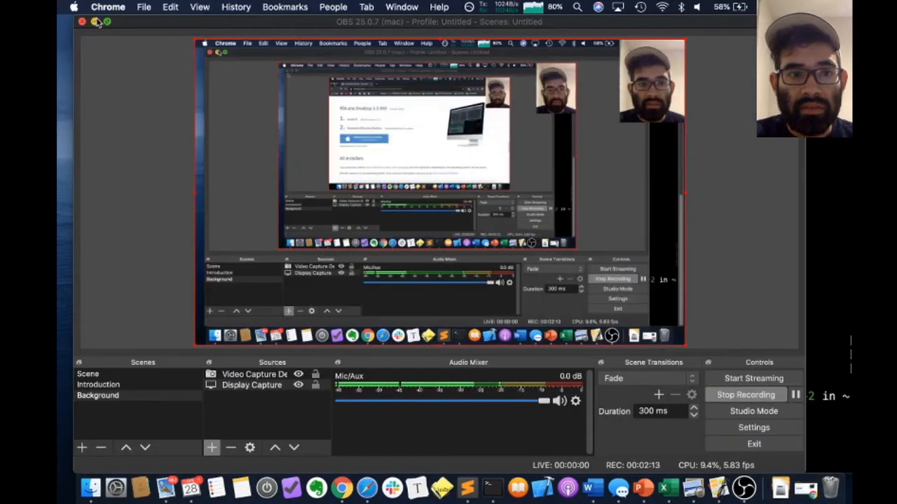
click(95, 22)
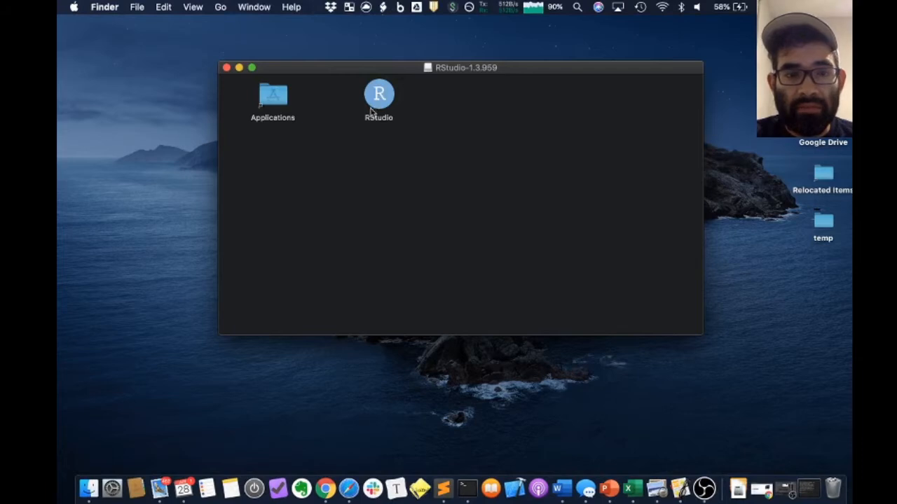
drag(386, 92, 277, 105)
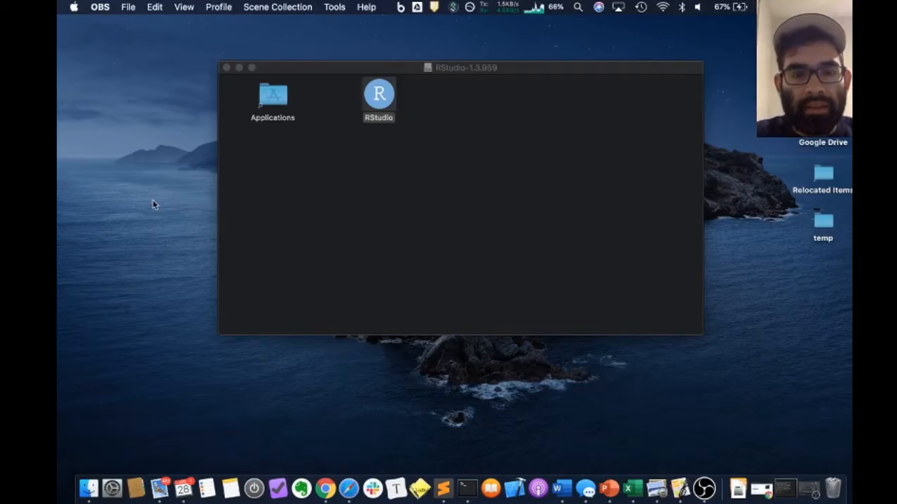
click(344, 72)
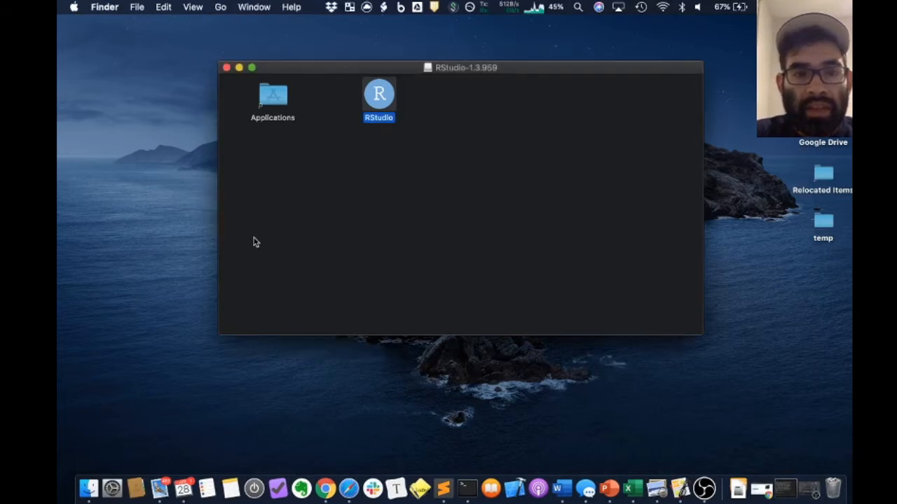
Close the RStudio-1.3.959 disk image window and eject the disk image from the desktop.
click(226, 68)
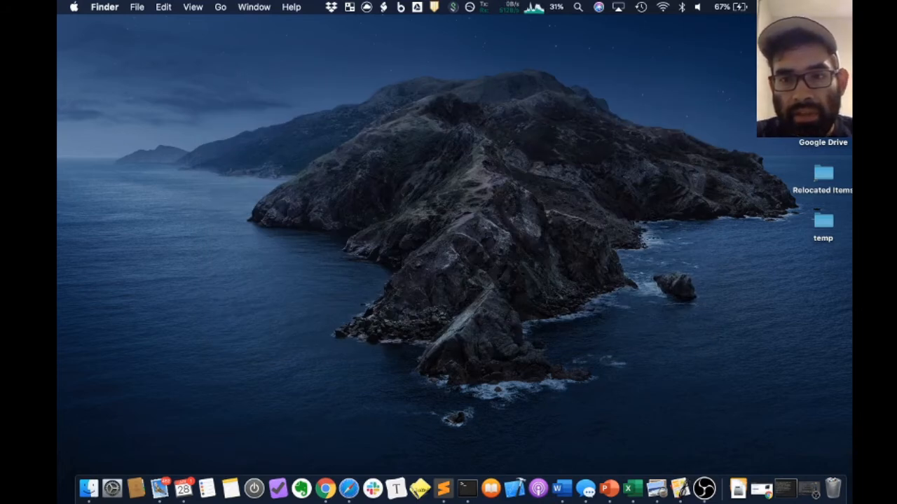
right_click(823, 75)
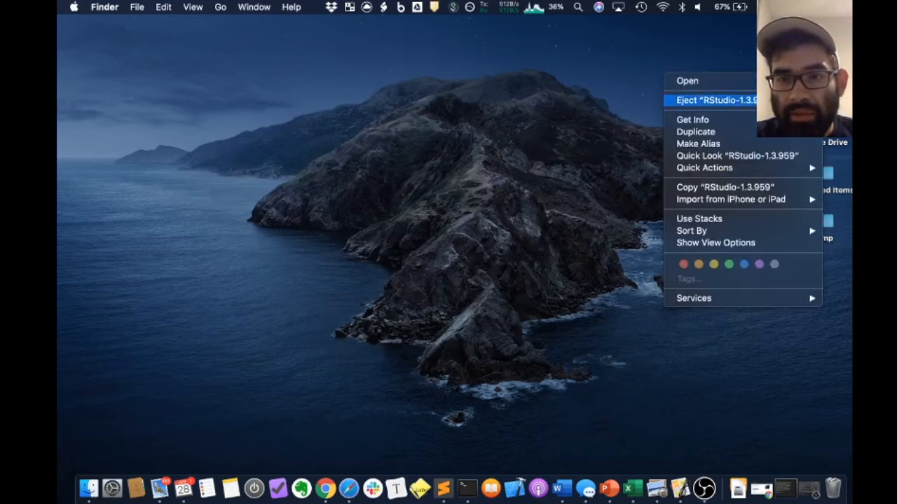
click(701, 100)
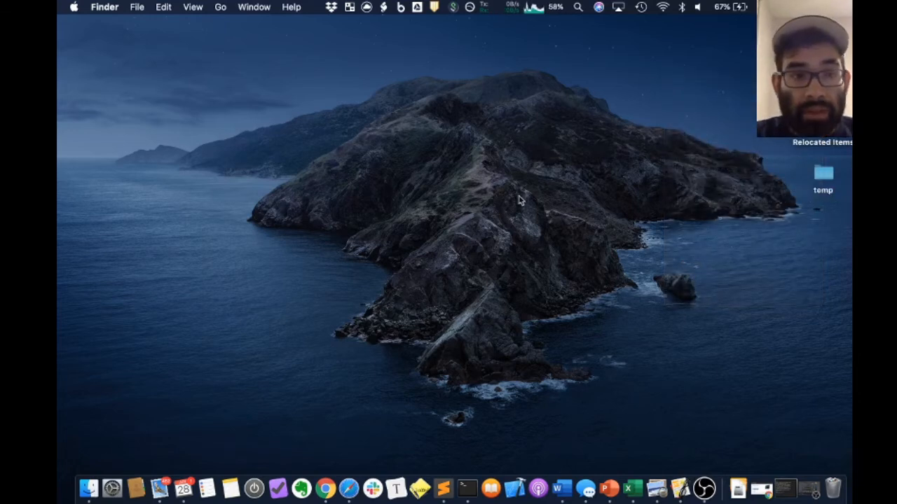
Find RStudio with Spotlight, launch it, allow the downloaded app to open, and decline automated crash reporting.
key(super+space)
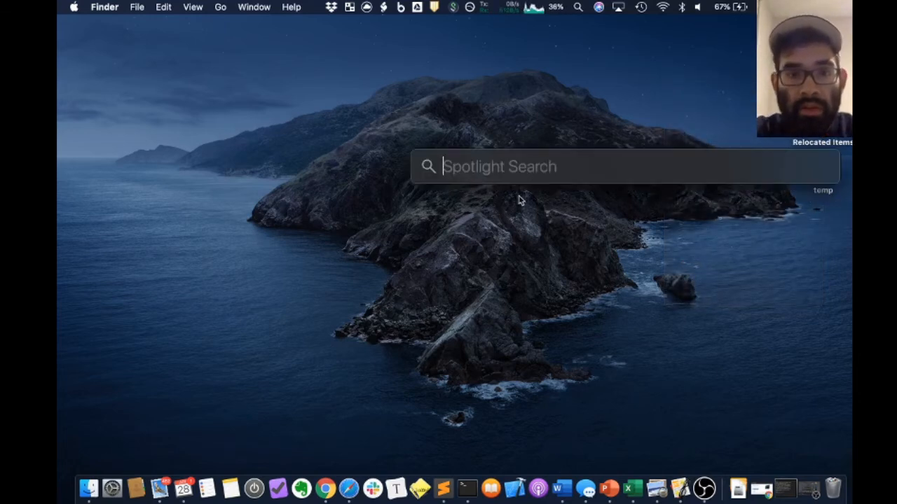
text(rs)
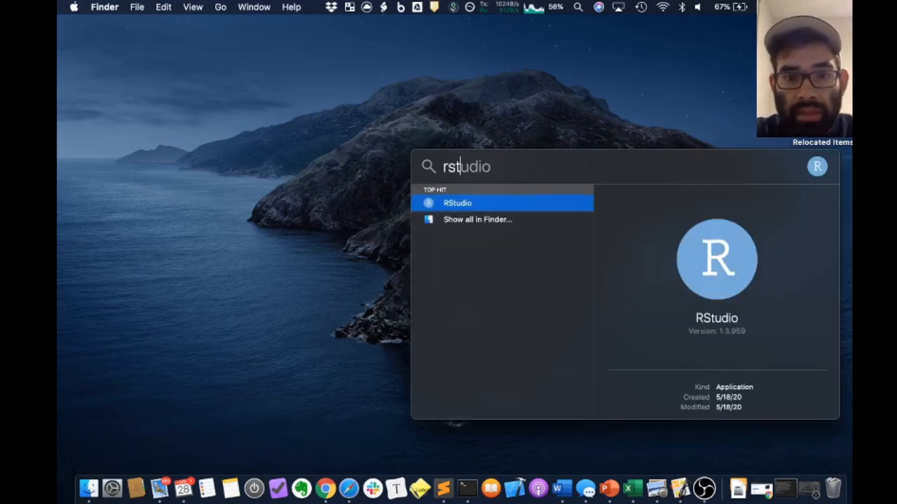
text(t)
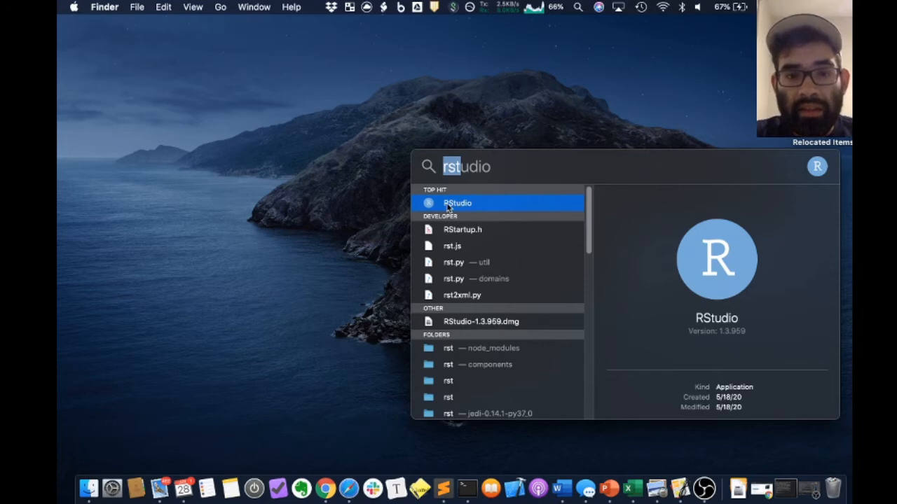
click(447, 204)
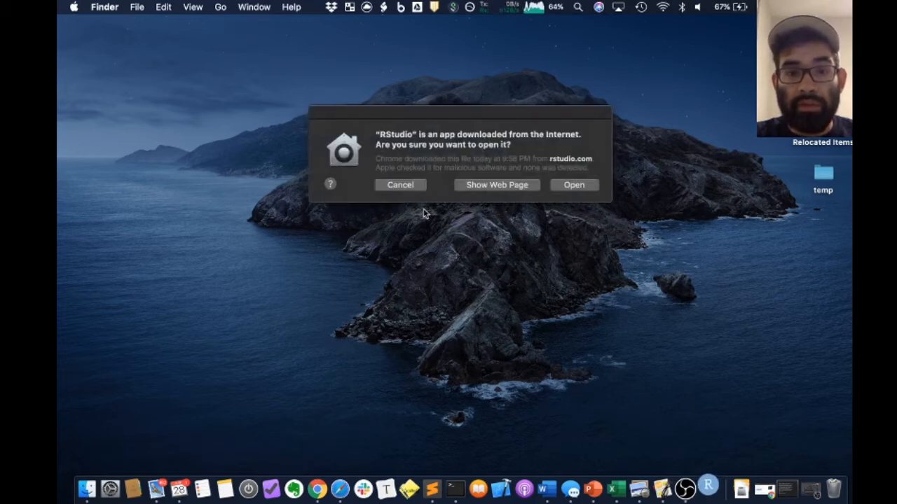
click(570, 186)
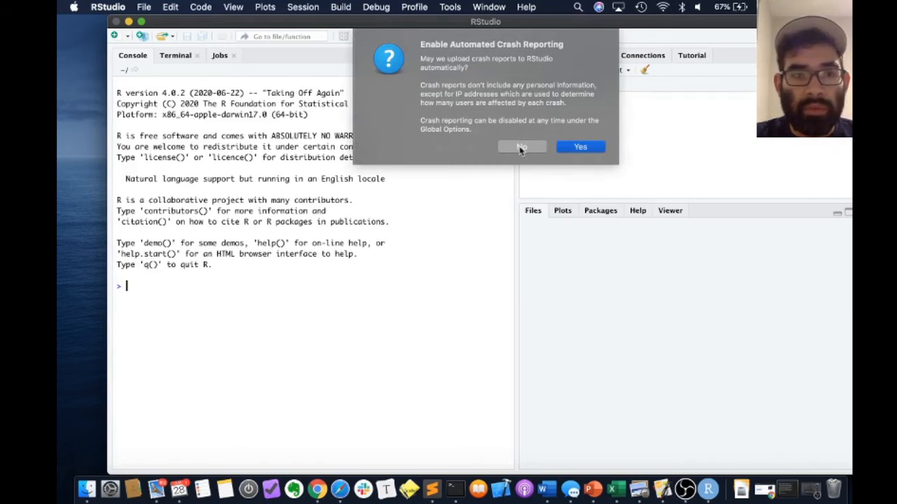
click(521, 148)
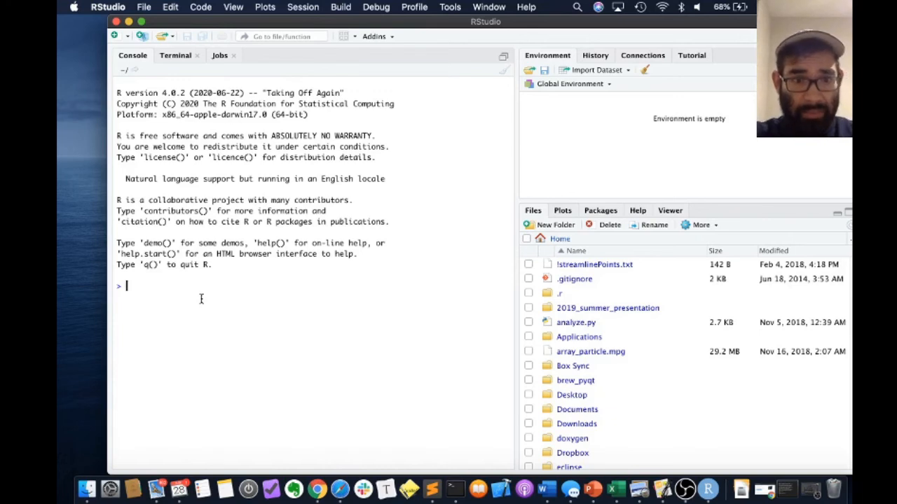
Assign 10 to the variable lol in the R console and print lol.
text(lol)
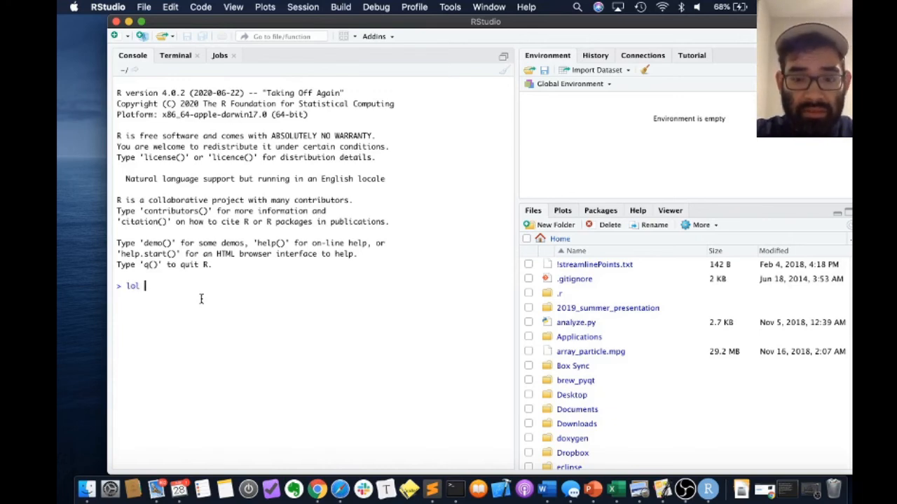
text( <- )
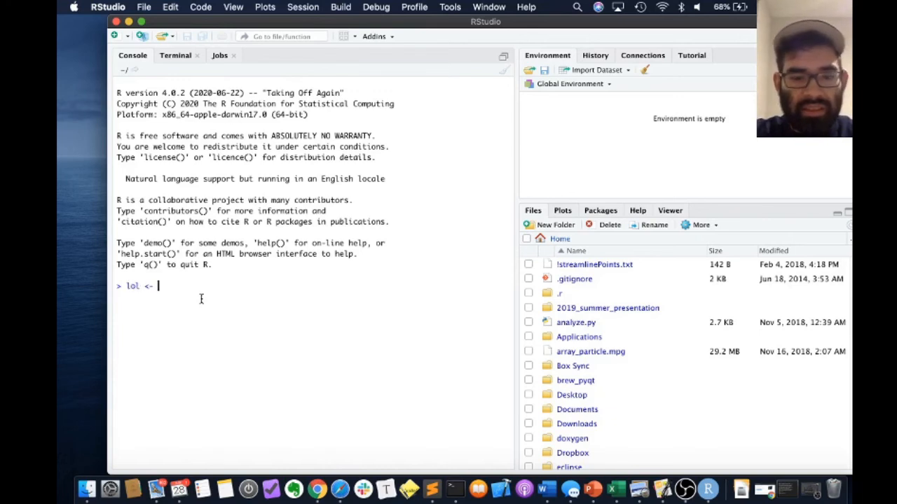
text(10)
key(Return)
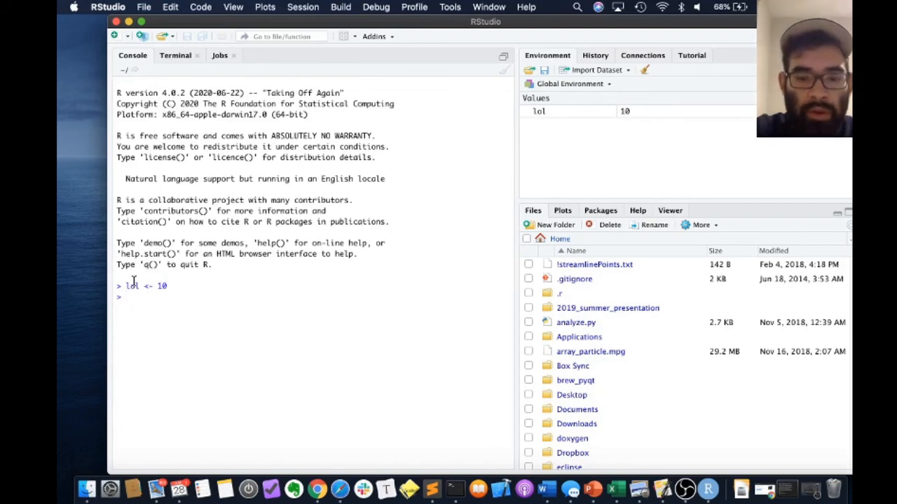
text(ol)
key(Return)
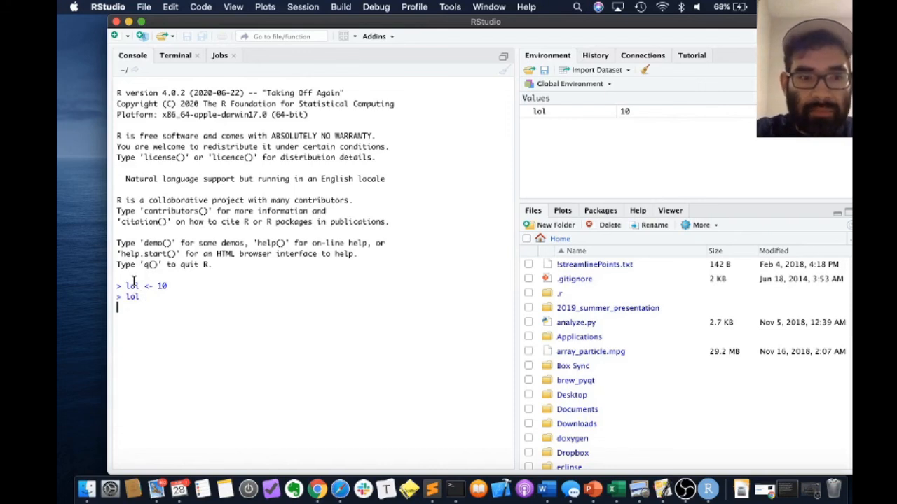